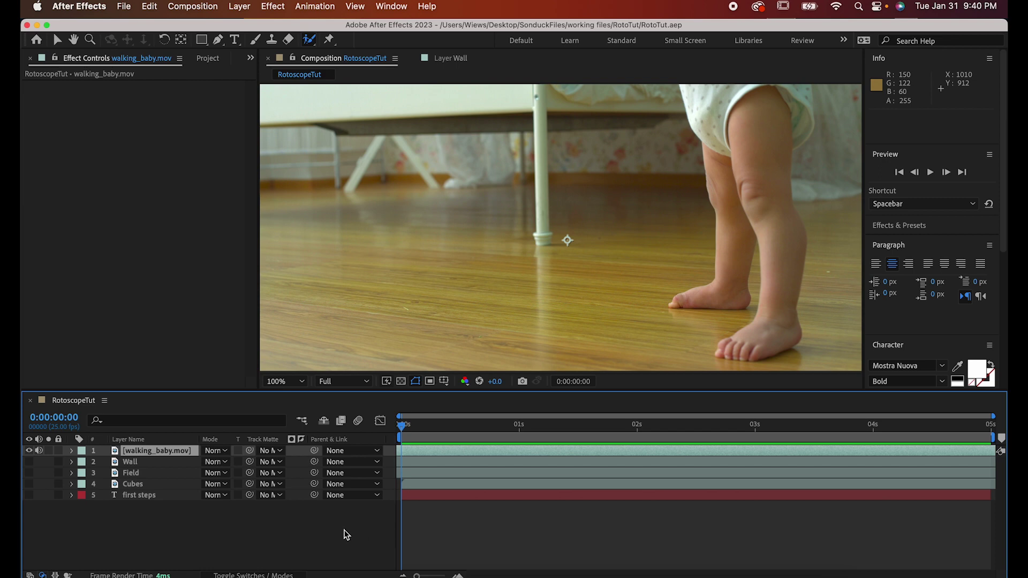
- Play the walking_baby.mov footage and open it in the Layer view for rotoscoping
{"action": "key", "text": "space"}
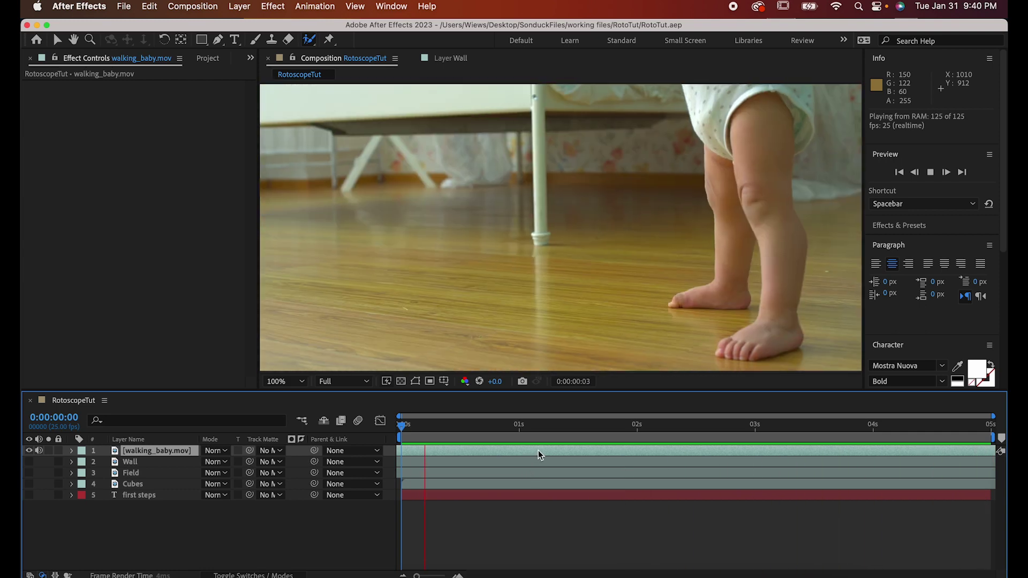
{"action": "key", "text": "space"}
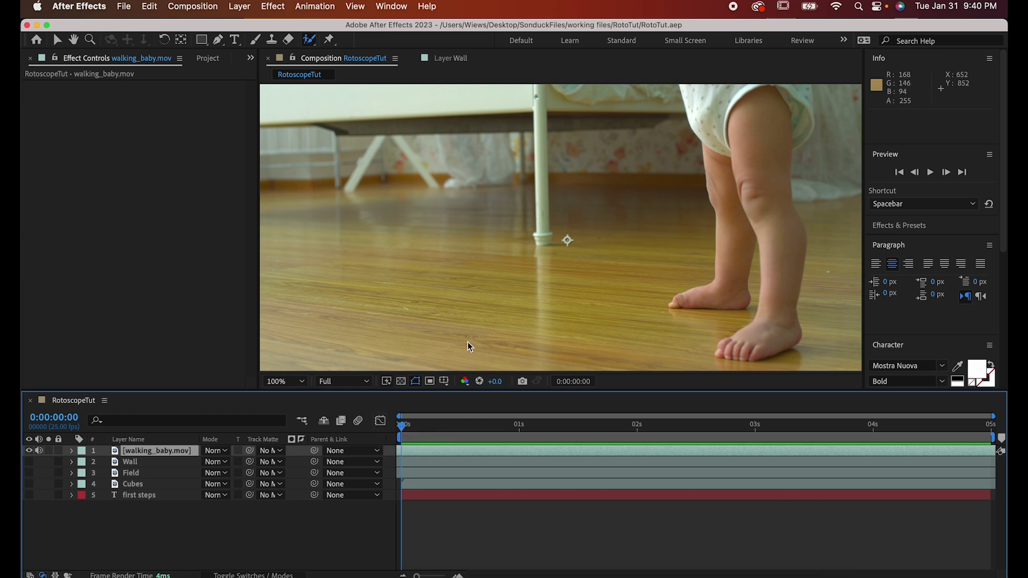
{"action": "double_click", "coordinate": [509, 223]}
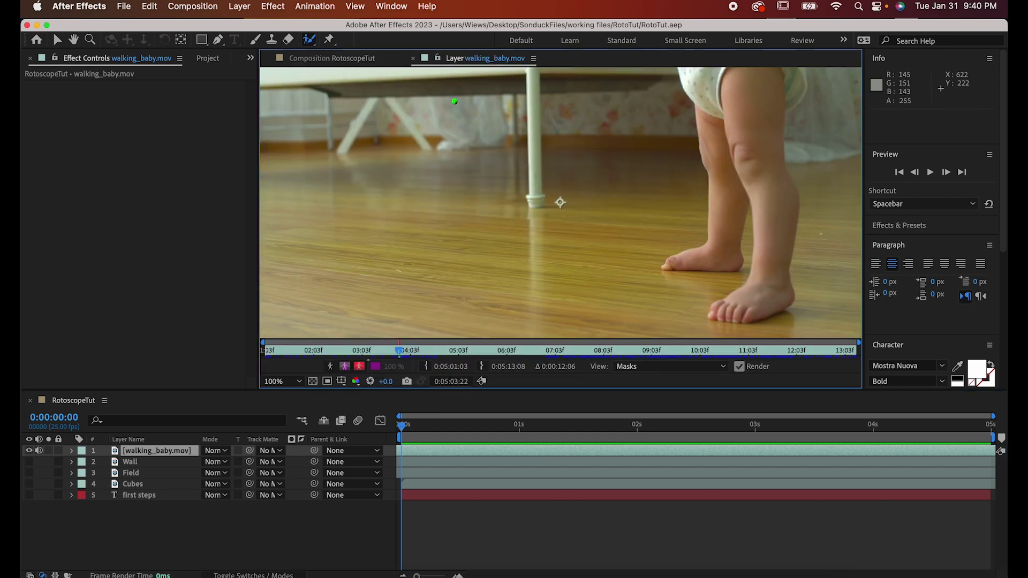
{"action": "left_click", "coordinate": [401, 419]}
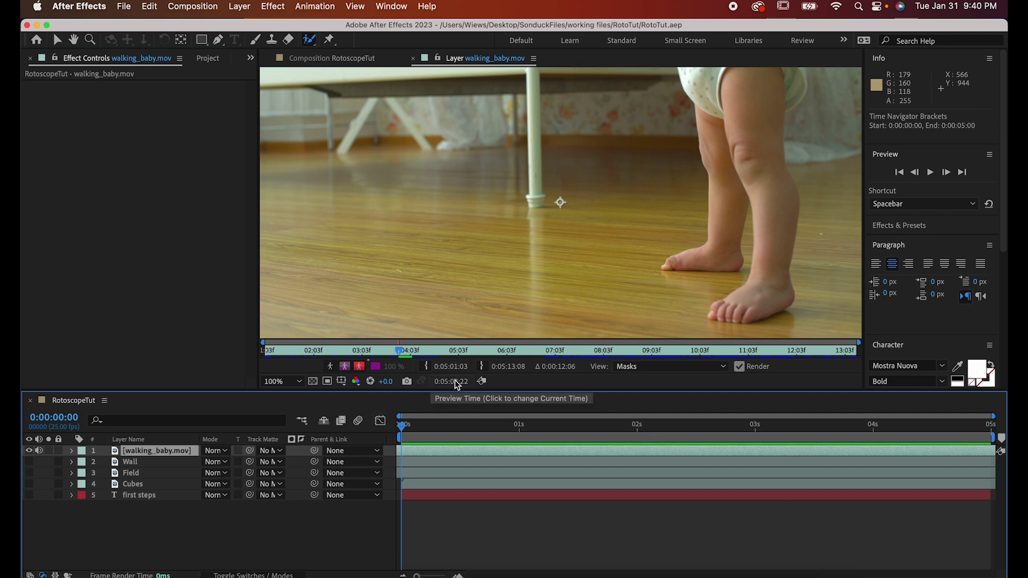
{"action": "scroll", "coordinate": [580, 286], "scroll_direction": "down", "scroll_amount": 2}
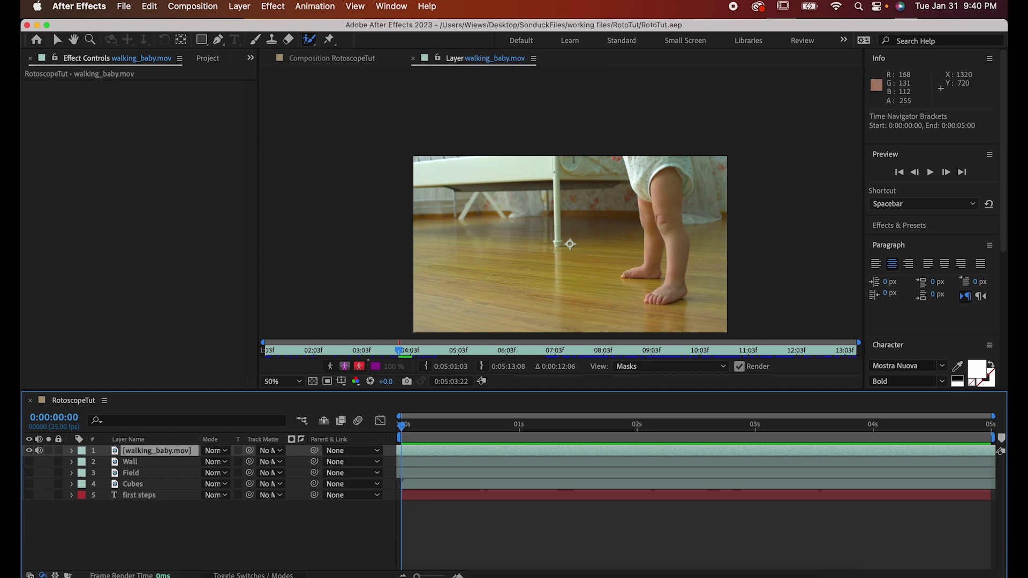
- Paint Roto Brush foreground strokes over the baby's legs, feet and toes on the first frame
{"action": "left_click_drag", "start_coordinate": [630, 270], "coordinate": [633, 274]}
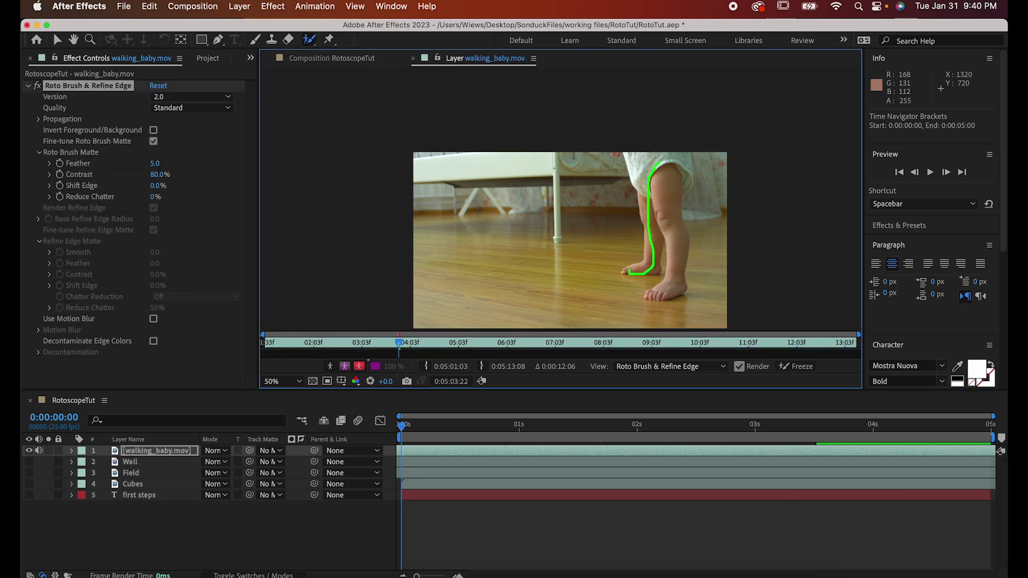
{"action": "left_click_drag", "start_coordinate": [668, 287], "coordinate": [663, 292]}
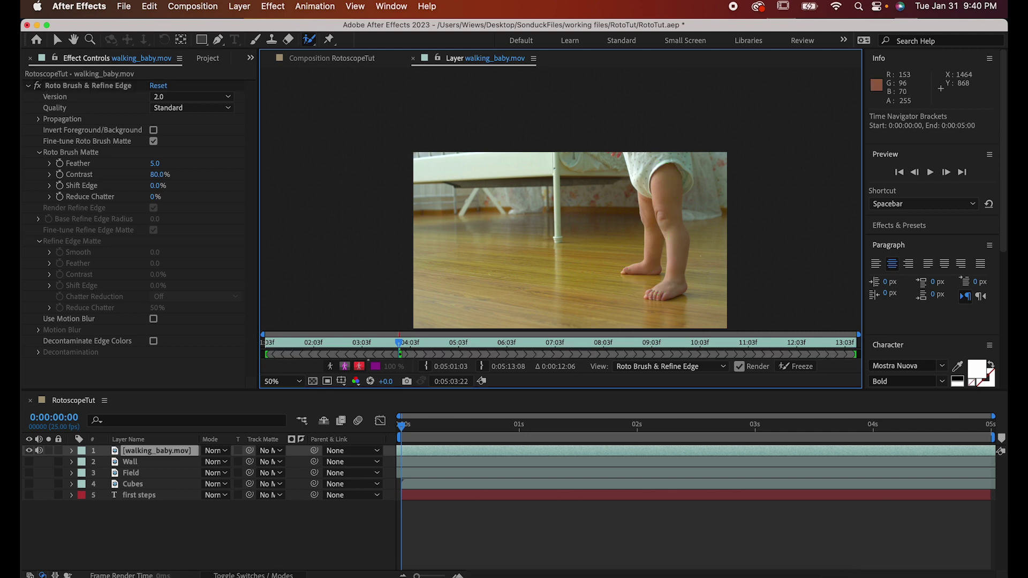
{"action": "scroll", "coordinate": [677, 261], "scroll_direction": "up", "scroll_amount": 2}
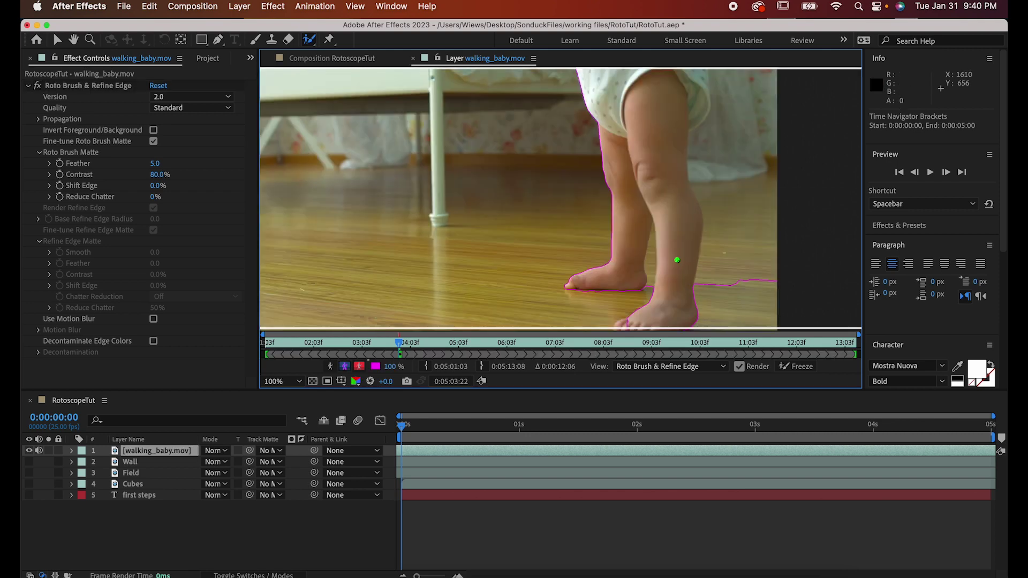
{"action": "mouse_move", "coordinate": [685, 217]}
{"action": "left_mouse_down"}
{"action": "mouse_move", "coordinate": [574, 298]}
{"action": "mouse_move", "coordinate": [571, 225]}
{"action": "mouse_move", "coordinate": [558, 202]}
{"action": "left_mouse_up"}
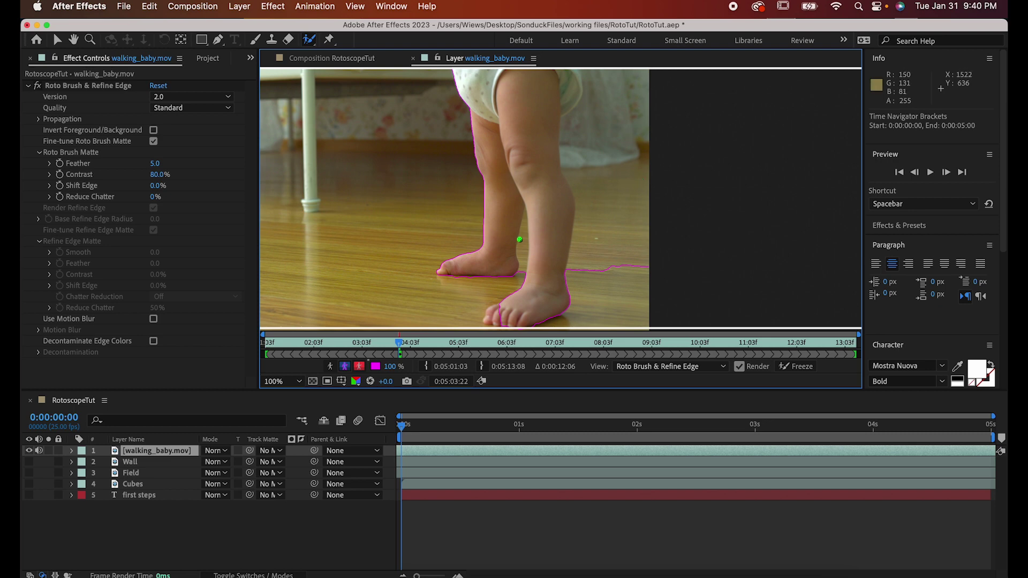
{"action": "left_click_drag", "start_coordinate": [489, 298], "coordinate": [506, 251]}
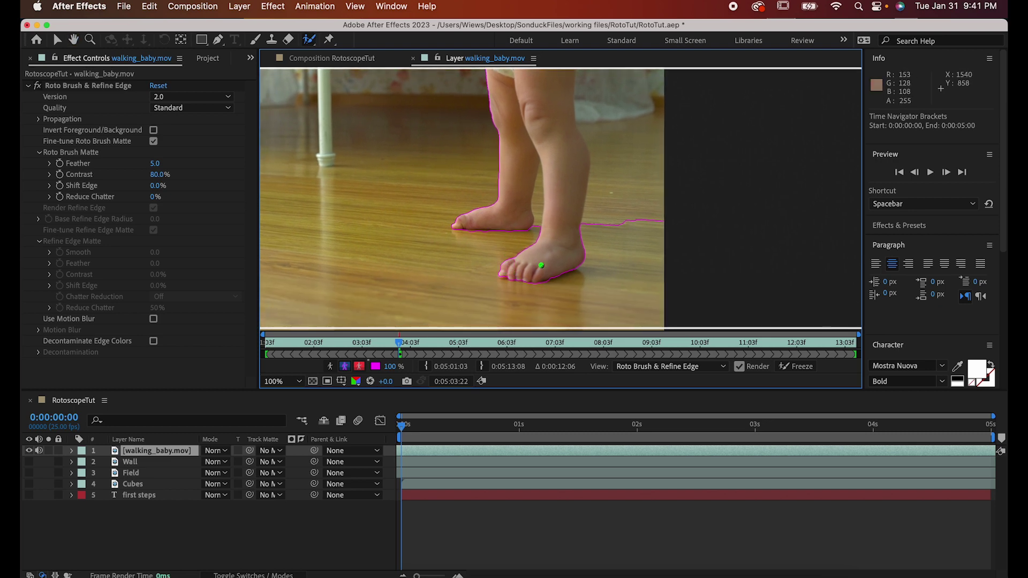
{"action": "left_click_drag", "start_coordinate": [537, 137], "coordinate": [552, 251]}
- At 0:00:00:02, subtract the background behind the baby's legs from the Roto Brush selection and correct the adjoining body area
{"action": "key", "text": "space"}
{"action": "scroll", "coordinate": [497, 133], "scroll_direction": "up", "scroll_amount": 1}
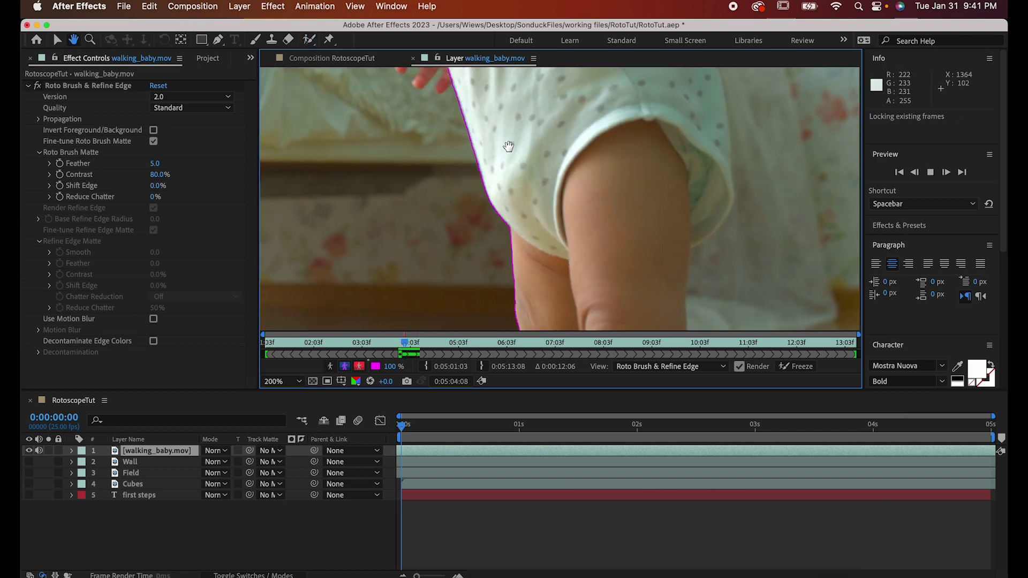
{"action": "left_click", "coordinate": [401, 345]}
{"action": "scroll", "coordinate": [645, 168], "scroll_direction": "down", "scroll_amount": 1}
{"action": "left_click_drag", "start_coordinate": [646, 169], "coordinate": [526, 96]}
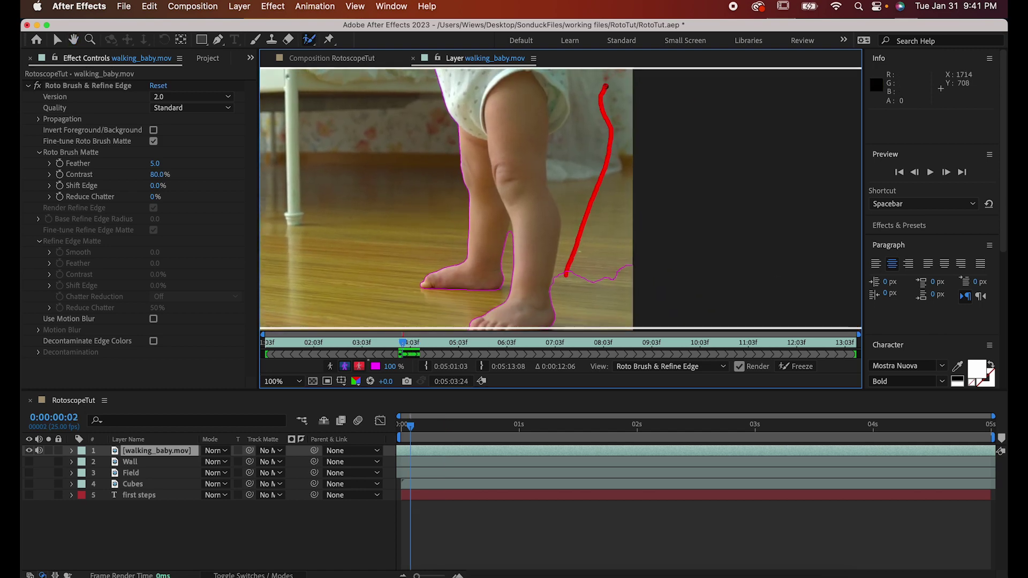
{"action": "left_click_drag", "start_coordinate": [605, 86], "coordinate": [601, 92]}
{"action": "mouse_move", "coordinate": [567, 234]}
{"action": "left_mouse_down"}
{"action": "mouse_move", "coordinate": [580, 223]}
{"action": "mouse_move", "coordinate": [588, 240]}
{"action": "left_mouse_up"}
{"action": "mouse_move", "coordinate": [526, 107]}
{"action": "left_mouse_down"}
{"action": "mouse_move", "coordinate": [540, 216]}
{"action": "mouse_move", "coordinate": [574, 275]}
{"action": "mouse_move", "coordinate": [577, 328]}
{"action": "left_mouse_up"}
{"action": "left_click", "coordinate": [309, 41]}
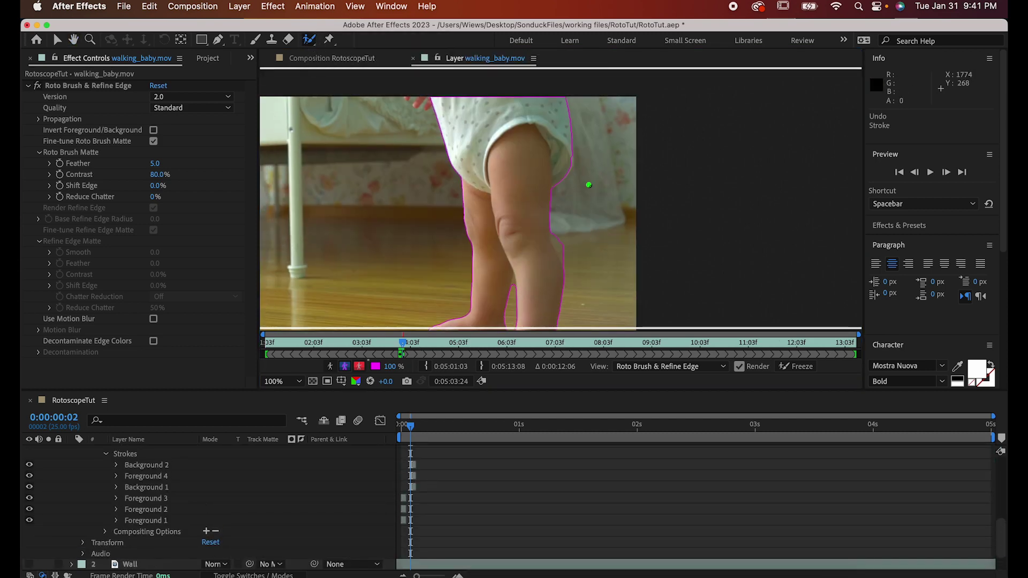
- Remove small leftover background areas along the leg edges with Roto Brush background dabs
{"action": "left_click", "coordinate": [560, 247], "text": "alt"}
{"action": "scroll", "coordinate": [517, 292], "scroll_direction": "up", "scroll_amount": 2}
{"action": "left_click", "coordinate": [509, 220], "text": "alt"}
{"action": "left_click", "coordinate": [502, 236], "text": "alt"}
{"action": "scroll", "coordinate": [561, 236], "scroll_direction": "down", "scroll_amount": 2}
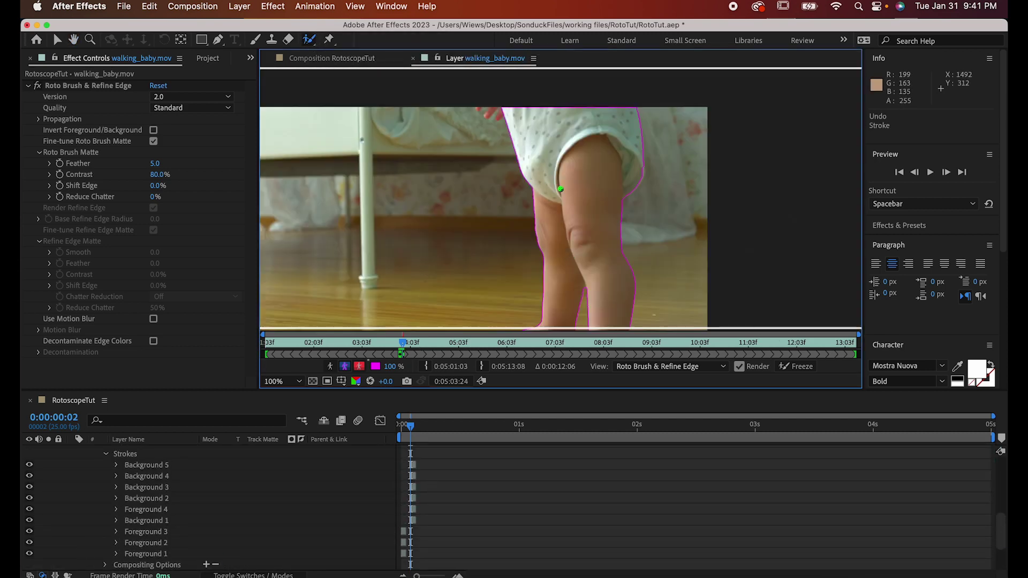
- Correct the selection around the baby's fingers with small foreground and background Roto Brush strokes
{"action": "scroll", "coordinate": [492, 112], "scroll_direction": "up", "scroll_amount": 2}
{"action": "left_click_drag", "start_coordinate": [564, 200], "coordinate": [667, 305]}
{"action": "left_click", "coordinate": [624, 243]}
{"action": "left_click", "coordinate": [589, 233]}
{"action": "left_click", "coordinate": [583, 244]}
{"action": "left_click", "coordinate": [608, 239], "text": "alt"}
{"action": "left_click", "coordinate": [617, 228], "text": "alt"}
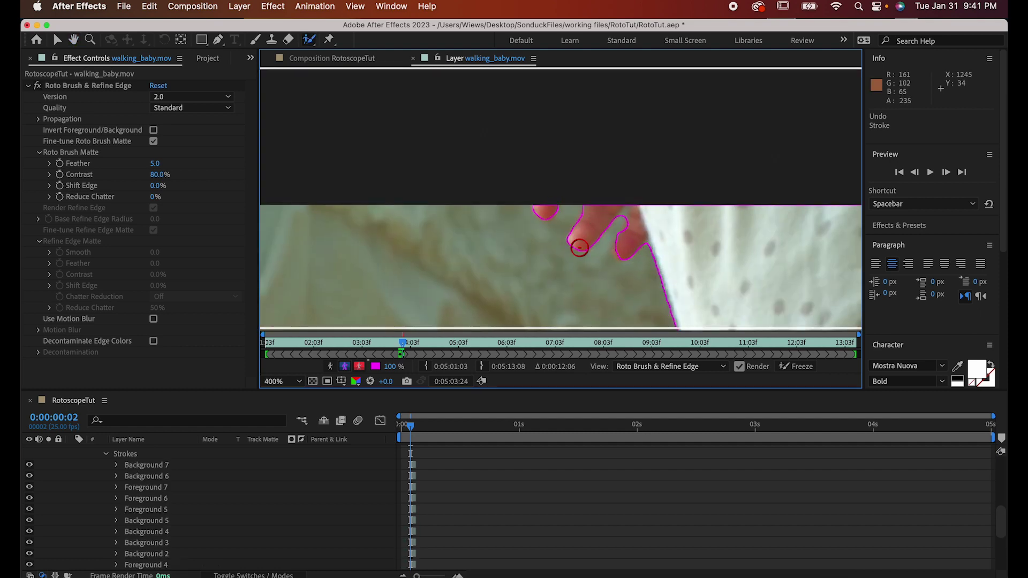
{"action": "left_click", "coordinate": [622, 269], "text": "alt"}
{"action": "left_click", "coordinate": [624, 213], "text": "alt"}
{"action": "left_click", "coordinate": [637, 215]}
{"action": "left_click", "coordinate": [613, 205]}
{"action": "left_click_drag", "start_coordinate": [671, 238], "coordinate": [521, 121]}
- Paint Refine Edge strokes along the rear and front edges of the baby's diaper
{"action": "scroll", "coordinate": [521, 122], "scroll_direction": "down", "scroll_amount": 3}
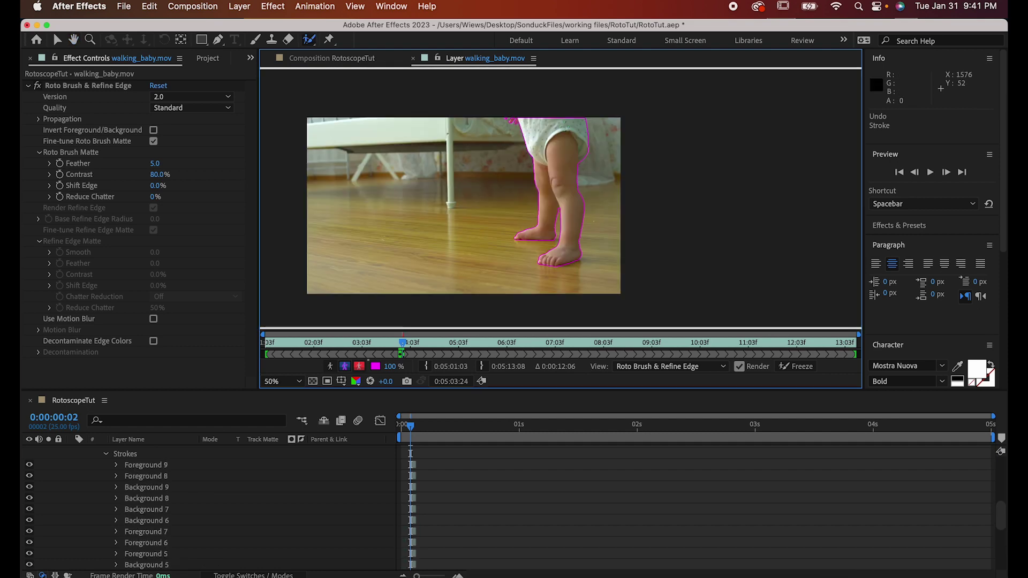
{"action": "scroll", "coordinate": [532, 156], "scroll_direction": "up", "scroll_amount": 6}
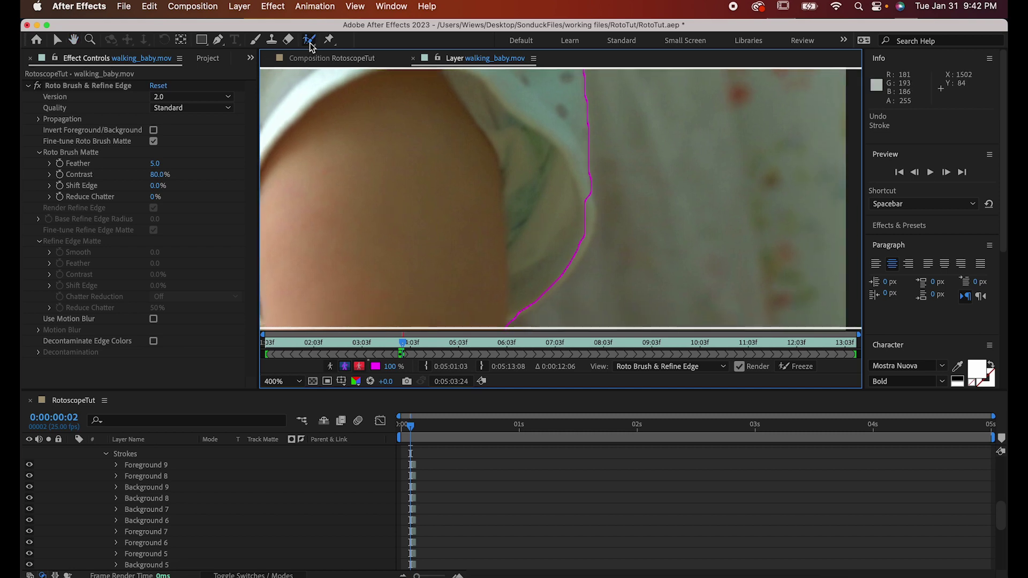
{"action": "left_click_drag", "start_coordinate": [310, 41], "coordinate": [353, 53]}
{"action": "mouse_move", "coordinate": [592, 190]}
{"action": "left_mouse_down"}
{"action": "mouse_move", "coordinate": [592, 227]}
{"action": "mouse_move", "coordinate": [511, 323]}
{"action": "left_mouse_up"}
{"action": "left_click_drag", "start_coordinate": [609, 145], "coordinate": [610, 222]}
{"action": "mouse_move", "coordinate": [591, 252]}
{"action": "left_mouse_down"}
{"action": "mouse_move", "coordinate": [582, 92]}
{"action": "mouse_move", "coordinate": [567, 70]}
{"action": "left_mouse_up"}
{"action": "scroll", "coordinate": [587, 158], "scroll_direction": "down", "scroll_amount": 1}
{"action": "left_click_drag", "start_coordinate": [579, 117], "coordinate": [572, 97]}
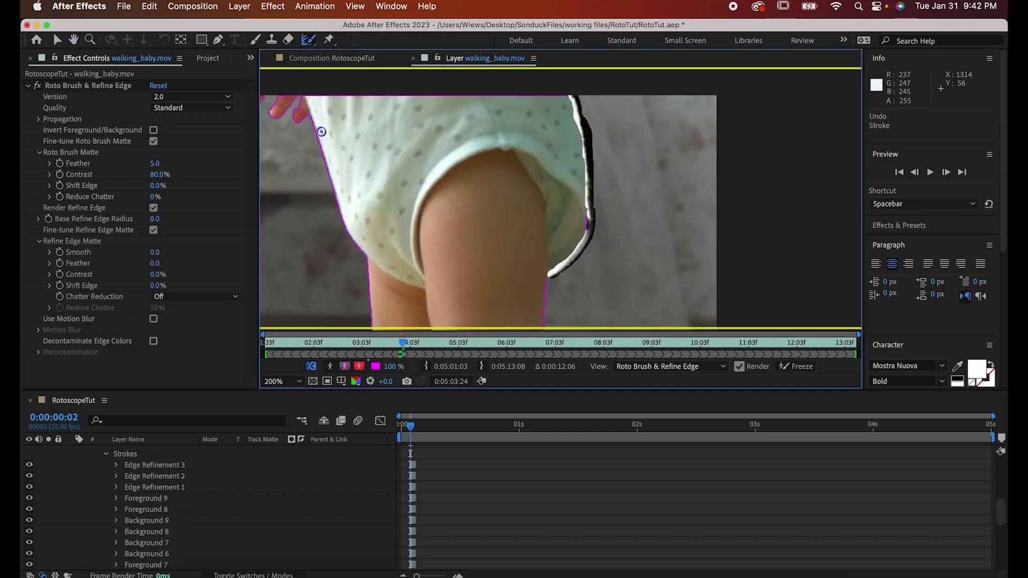
{"action": "left_click_drag", "start_coordinate": [325, 160], "coordinate": [327, 163]}
- Propagate the roto selection through the walking footage and check how the outline follows the legs
{"action": "scroll", "coordinate": [326, 164], "scroll_direction": "down", "scroll_amount": 4}
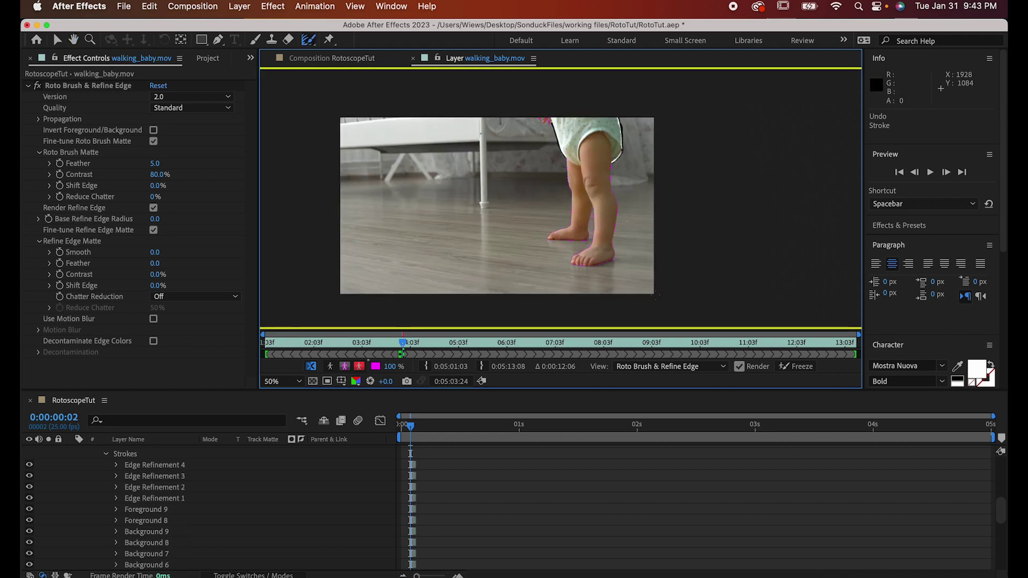
{"action": "key", "text": "space"}
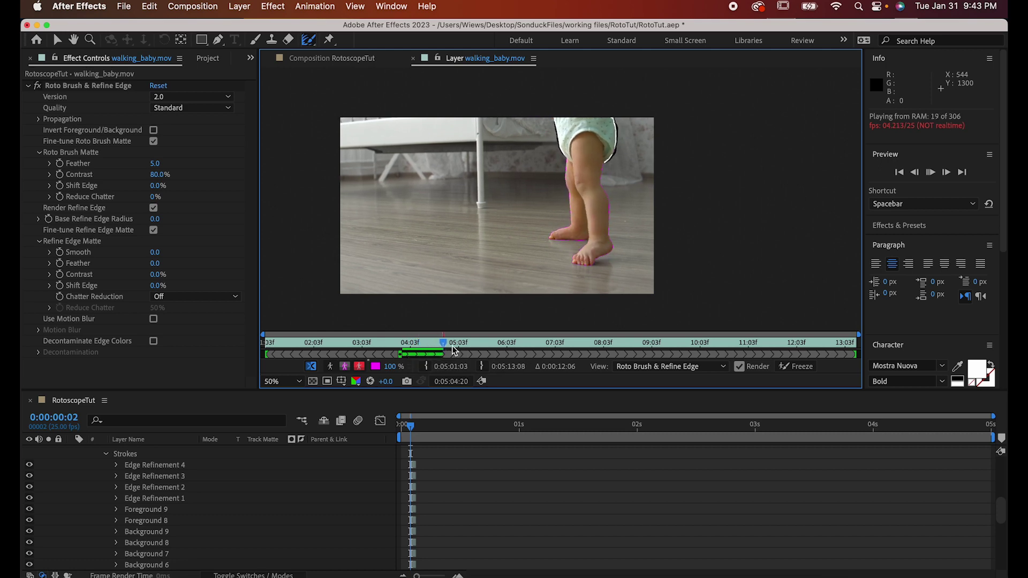
{"action": "left_click_drag", "start_coordinate": [471, 345], "coordinate": [526, 348]}
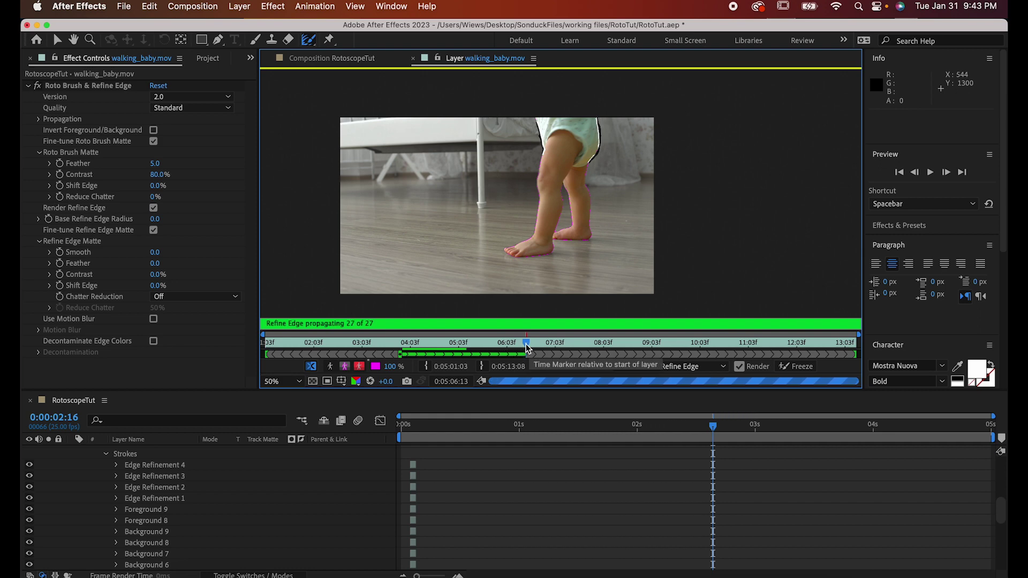
{"action": "key", "text": "space"}
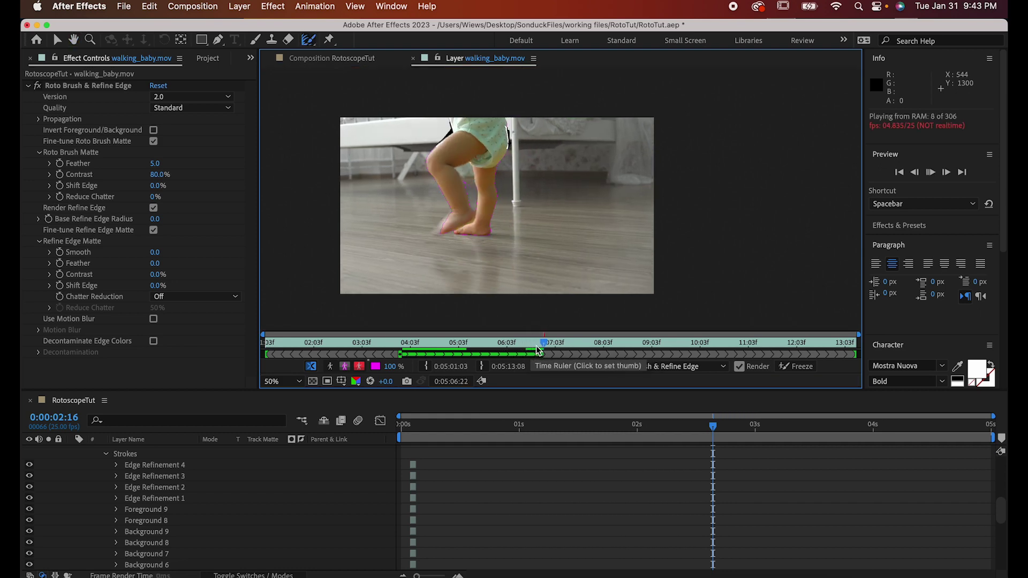
{"action": "key", "text": "space"}
- At 0:00:01:07, add the missing toes of the front foot with Roto Brush foreground strokes
{"action": "left_click_drag", "start_coordinate": [538, 345], "coordinate": [461, 343]}
{"action": "scroll", "coordinate": [513, 262], "scroll_direction": "up", "scroll_amount": 2}
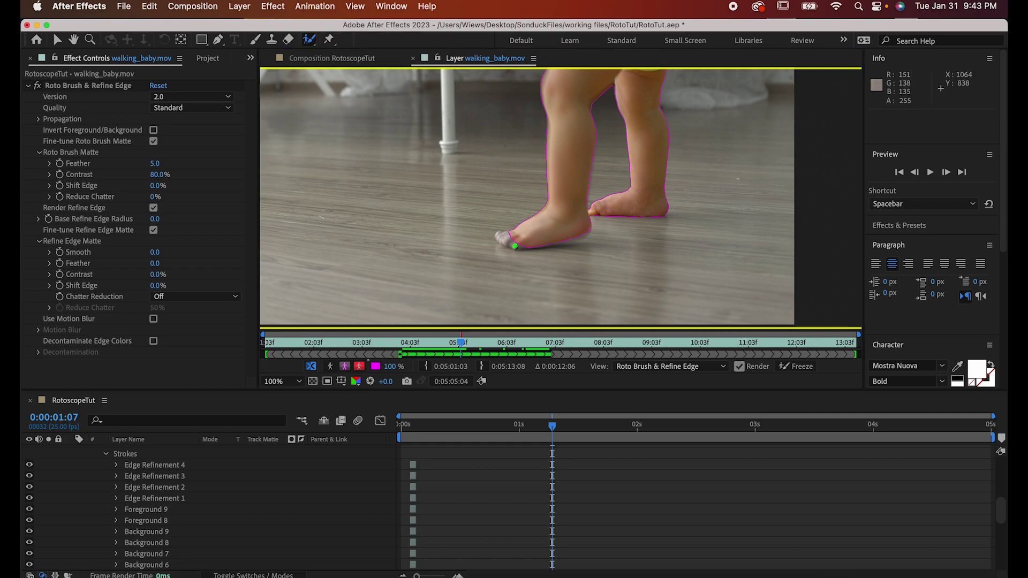
{"action": "left_click_drag", "start_coordinate": [515, 246], "coordinate": [506, 240]}
{"action": "mouse_move", "coordinate": [506, 238]}
{"action": "left_mouse_down"}
{"action": "mouse_move", "coordinate": [497, 237]}
{"action": "mouse_move", "coordinate": [506, 244]}
{"action": "left_mouse_up"}
{"action": "mouse_move", "coordinate": [503, 241]}
{"action": "left_mouse_down"}
{"action": "mouse_move", "coordinate": [407, 311]}
{"action": "mouse_move", "coordinate": [416, 290]}
{"action": "left_mouse_up"}
- Check the propagated outline and add the missing shin area of the front leg at 0:00:02:03
{"action": "left_click_drag", "start_coordinate": [461, 343], "coordinate": [415, 345]}
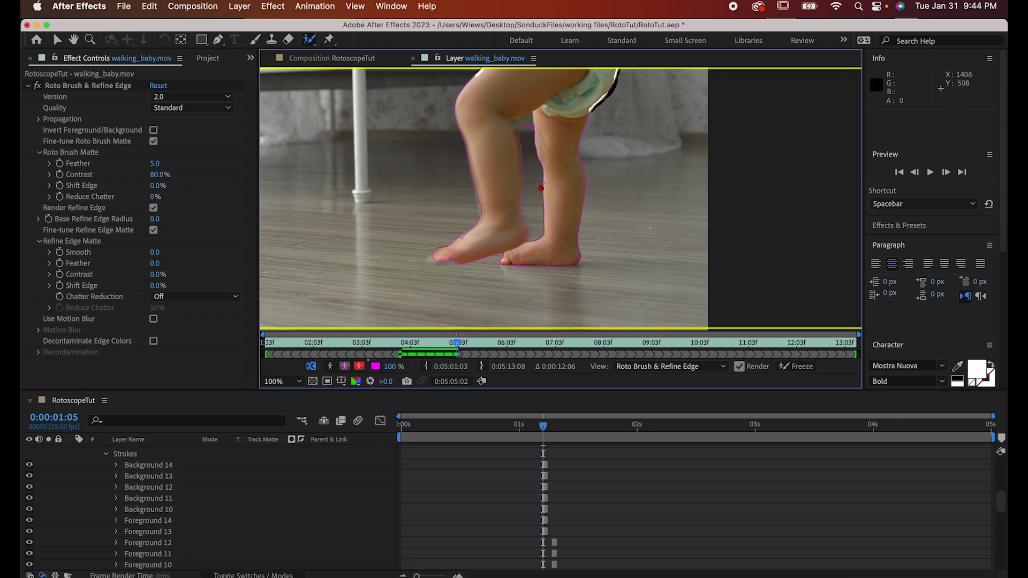
{"action": "key", "text": "space"}
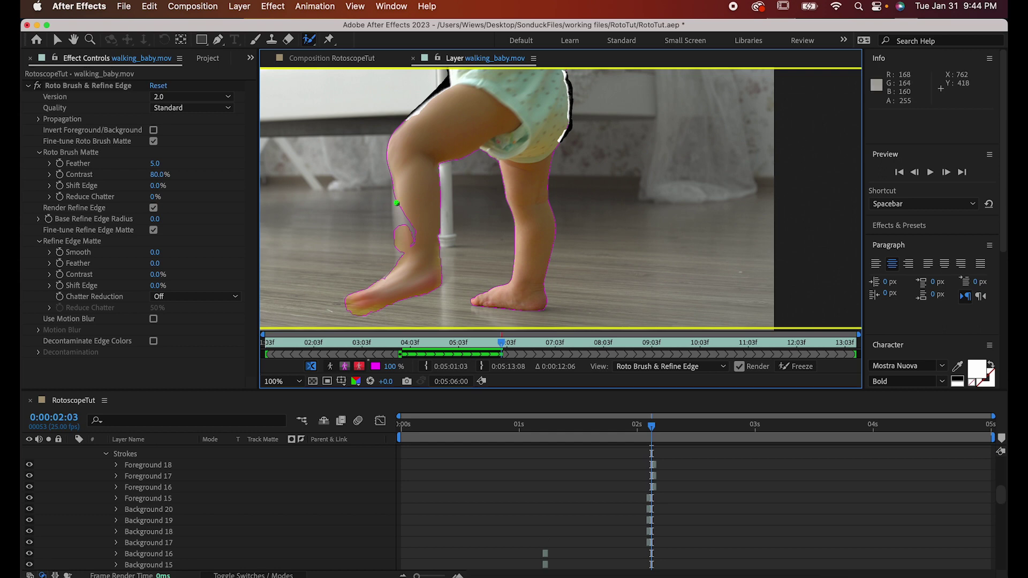
{"action": "left_click_drag", "start_coordinate": [397, 203], "coordinate": [410, 244]}
- Step forward through the following frames to check the roto outline around the legs and feet
{"action": "key", "text": "Page_Down"}
{"action": "key", "text": "Page_Down"}
{"action": "scroll", "coordinate": [477, 241], "scroll_direction": "down", "scroll_amount": 2}
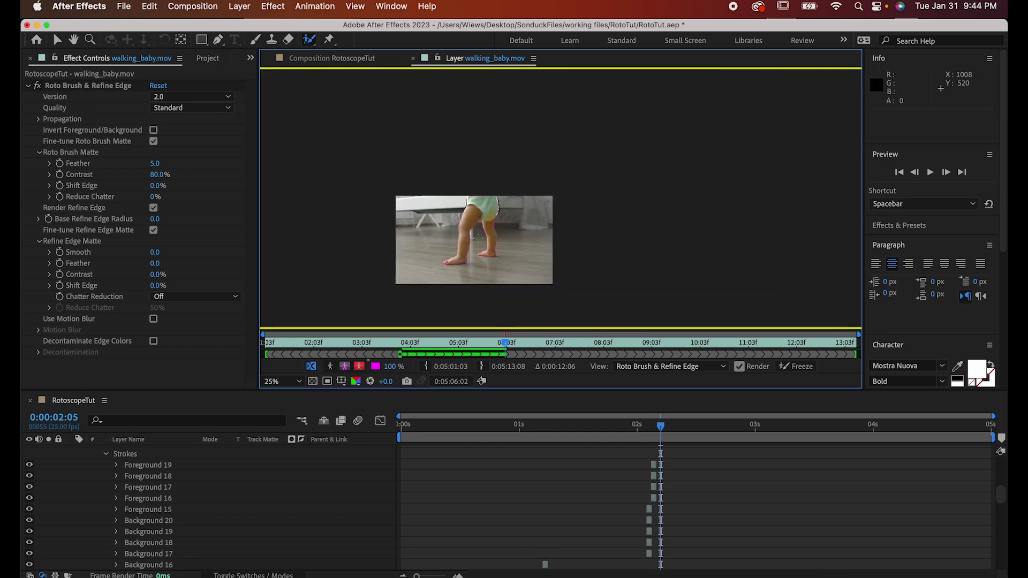
{"action": "key", "text": "Page_Down"}
{"action": "key", "text": "Page_Down"}
{"action": "key", "text": "Page_Down"}
{"action": "key", "text": "Page_Down"}
{"action": "key", "text": "Page_Down"}
{"action": "key", "text": "Page_Down"}
{"action": "scroll", "coordinate": [470, 251], "scroll_direction": "up", "scroll_amount": 4}
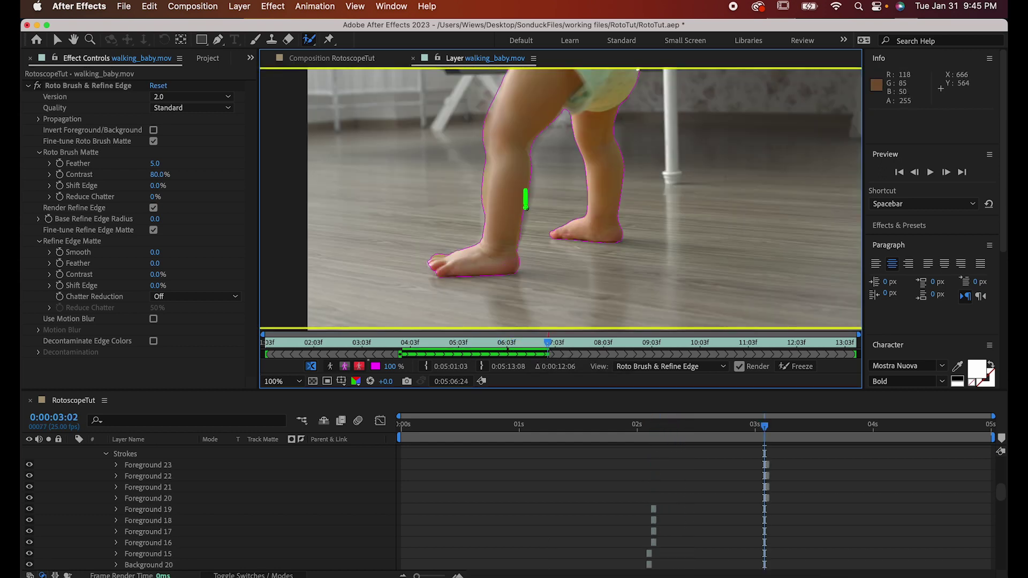
- Try a foreground stroke along the front leg's calf at 0:00:03:02 and undo it
{"action": "left_click_drag", "start_coordinate": [525, 208], "coordinate": [527, 217]}
{"action": "key", "text": "super+z"}
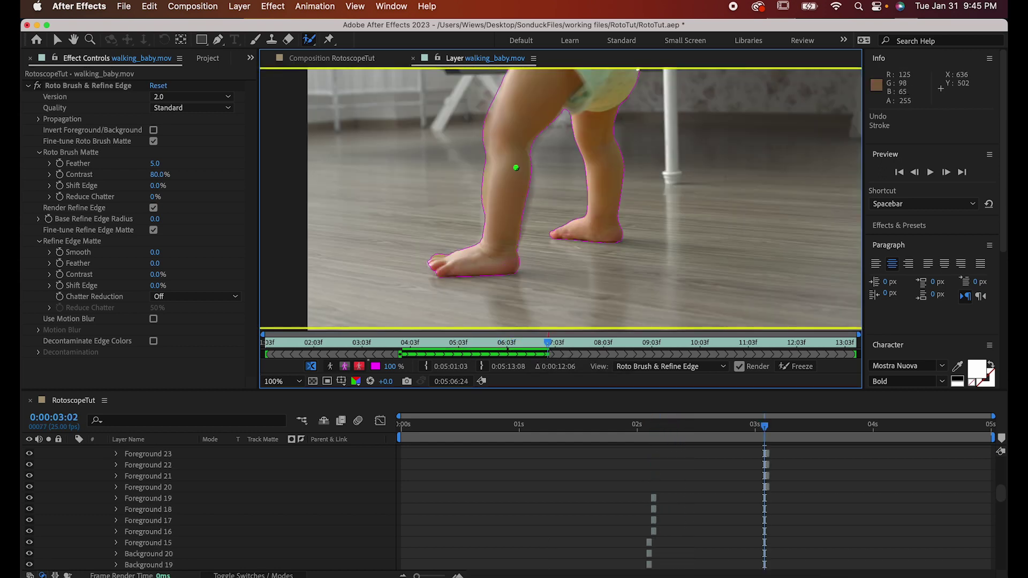
{"action": "mouse_move", "coordinate": [508, 178]}
{"action": "left_mouse_down"}
{"action": "mouse_move", "coordinate": [480, 156]}
{"action": "mouse_move", "coordinate": [470, 213]}
{"action": "left_mouse_up"}
- Check the neighbouring frames and correct the raised front leg's outline at 0:00:03:00 with Roto Brush strokes
{"action": "key", "text": "Page_Down"}
{"action": "key", "text": "Page_Down"}
{"action": "key", "text": "Page_Down"}
{"action": "key", "text": "Page_Up"}
{"action": "key", "text": "Page_Up"}
{"action": "key", "text": "Page_Up"}
{"action": "key", "text": "Page_Up"}
{"action": "key", "text": "Page_Up"}
{"action": "key", "text": "Page_Up"}
{"action": "key", "text": "Page_Down"}
{"action": "left_click_drag", "start_coordinate": [471, 177], "coordinate": [479, 201]}
{"action": "left_click_drag", "start_coordinate": [532, 136], "coordinate": [535, 211]}
{"action": "scroll", "coordinate": [535, 211], "scroll_direction": "down", "scroll_amount": 2}
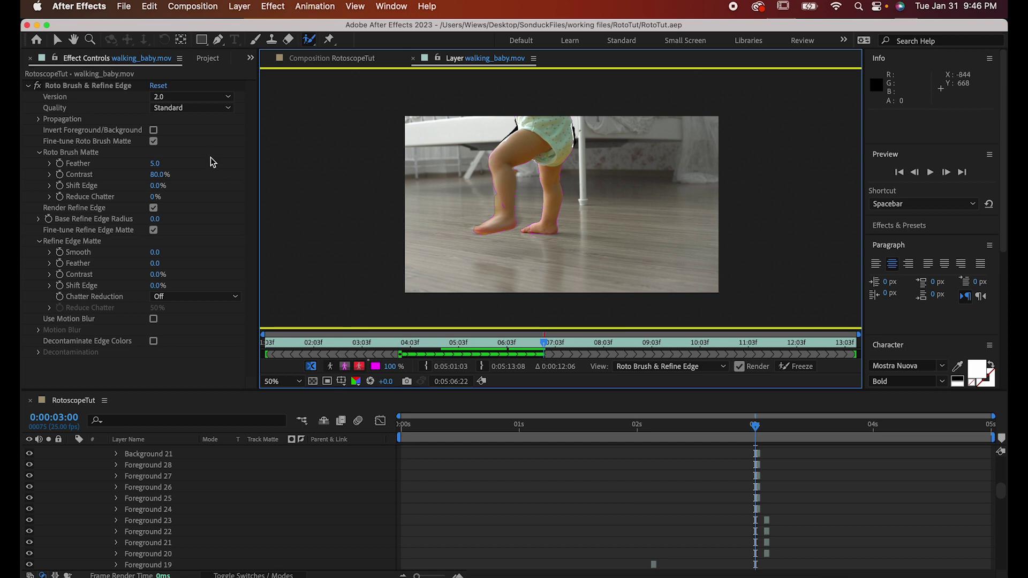
- Keep the Roto Brush quality at Standard and freeze the Roto Brush & Refine Edge propagation
{"action": "left_click", "coordinate": [221, 110]}
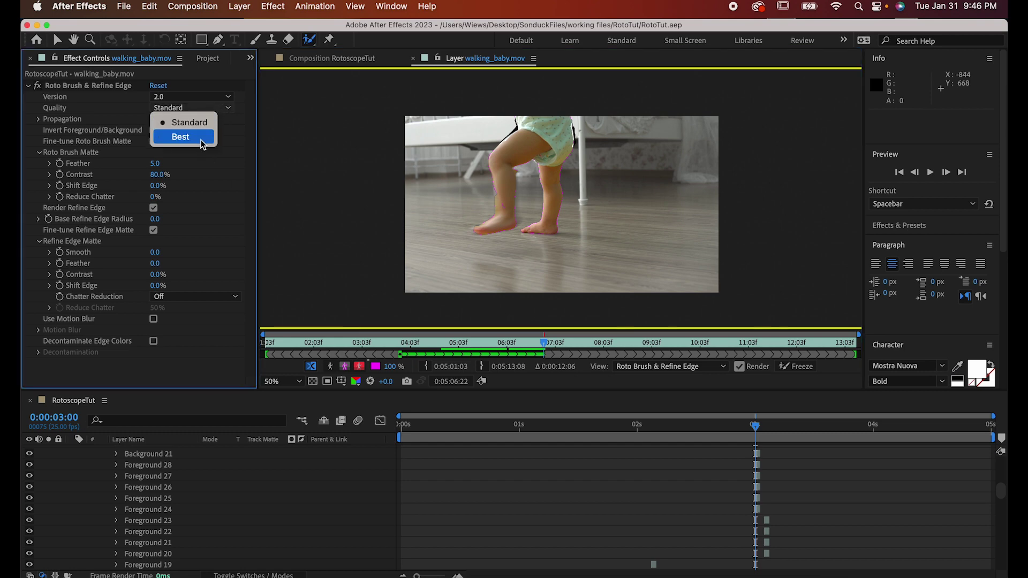
{"action": "left_click", "coordinate": [185, 122]}
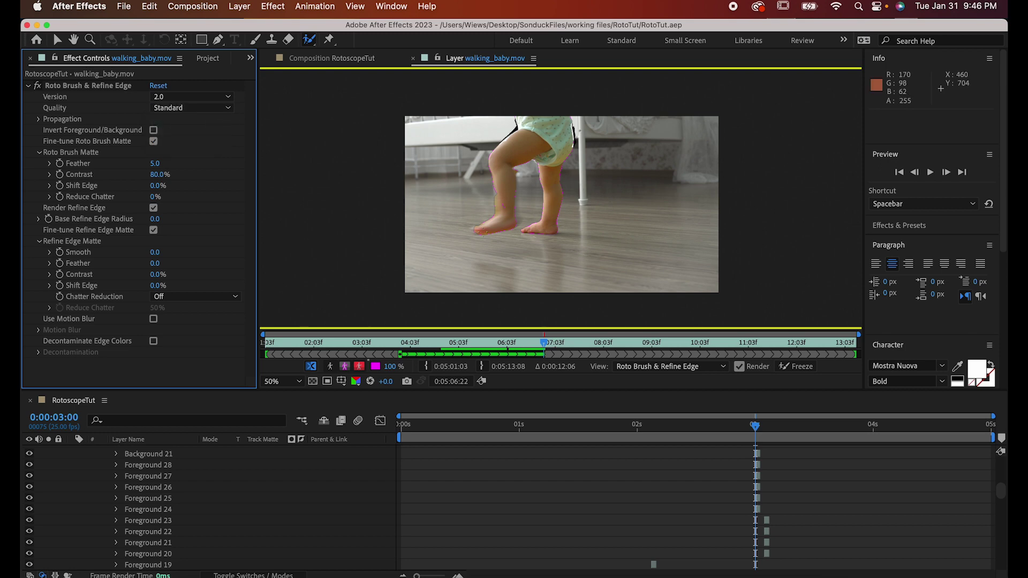
{"action": "left_click", "coordinate": [785, 365]}
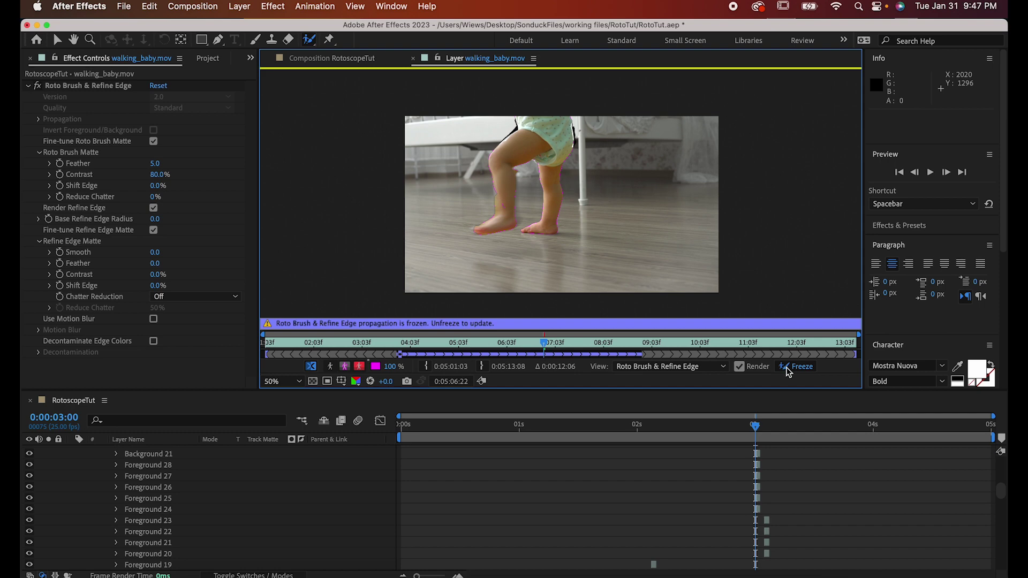
- Return to the RotoscopeTut composition and preview the cut-out baby from 0:00:00:02
{"action": "left_click", "coordinate": [334, 60]}
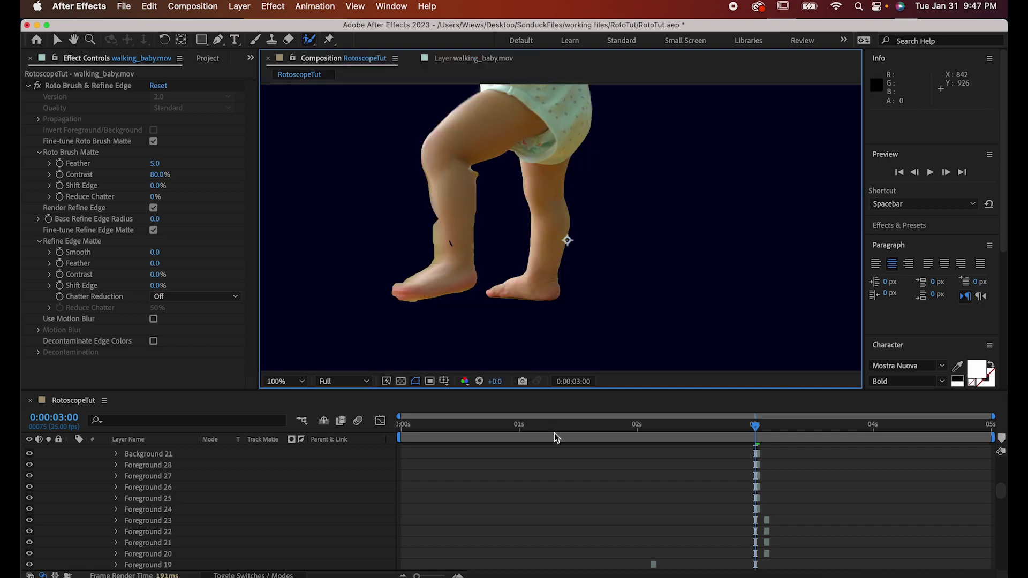
{"action": "left_click_drag", "start_coordinate": [555, 438], "coordinate": [411, 437]}
{"action": "key", "text": "space"}
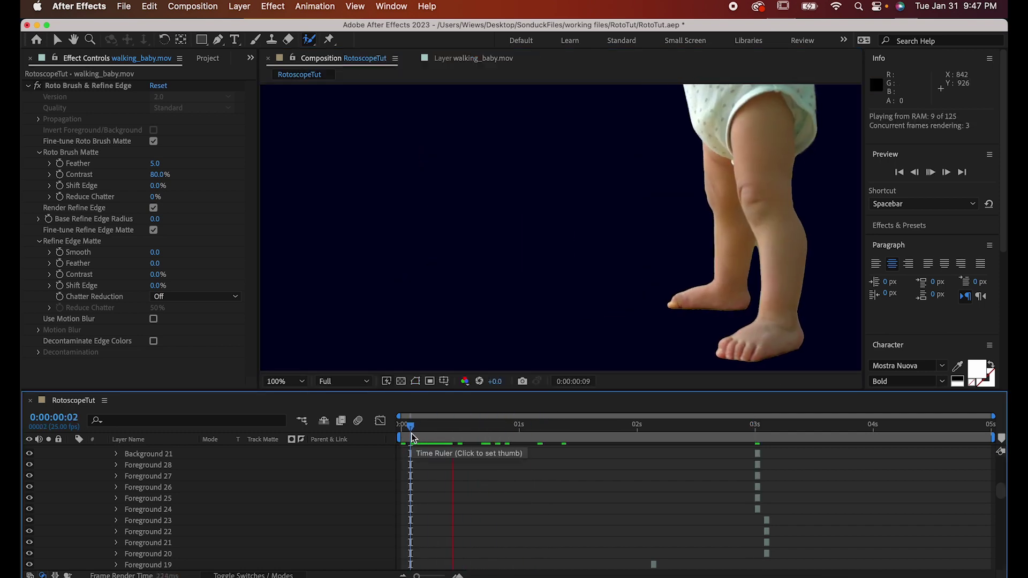
{"action": "key", "text": "space"}
- Collapse the walking_baby.mov layer's properties and make the Wall background layer visible
{"action": "scroll", "coordinate": [187, 455], "scroll_direction": "up", "scroll_amount": 10}
{"action": "key", "text": "u"}
{"action": "left_click", "coordinate": [130, 461]}
{"action": "left_click", "coordinate": [29, 461]}
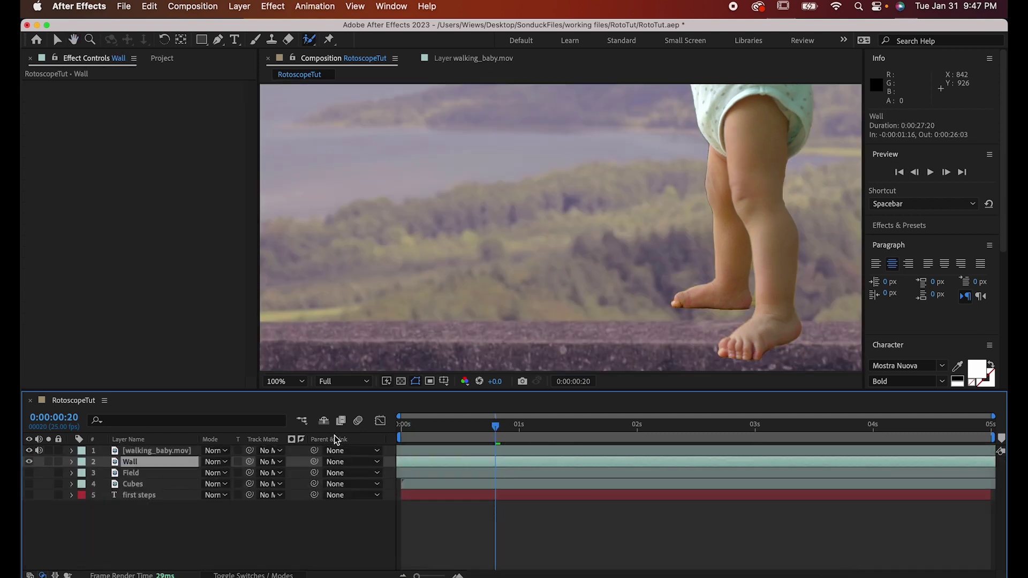
- Preview the cut-out baby over the Wall background from 0:00:00:20, and return to 0:00:00:03
{"action": "key", "text": "space"}
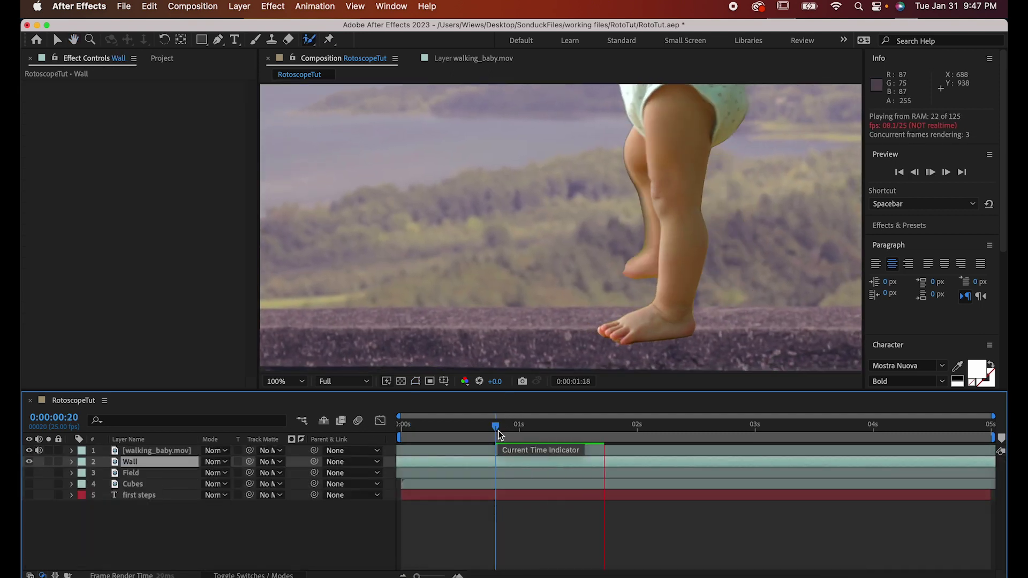
{"action": "key", "text": "space"}
{"action": "left_click_drag", "start_coordinate": [665, 426], "coordinate": [415, 454]}
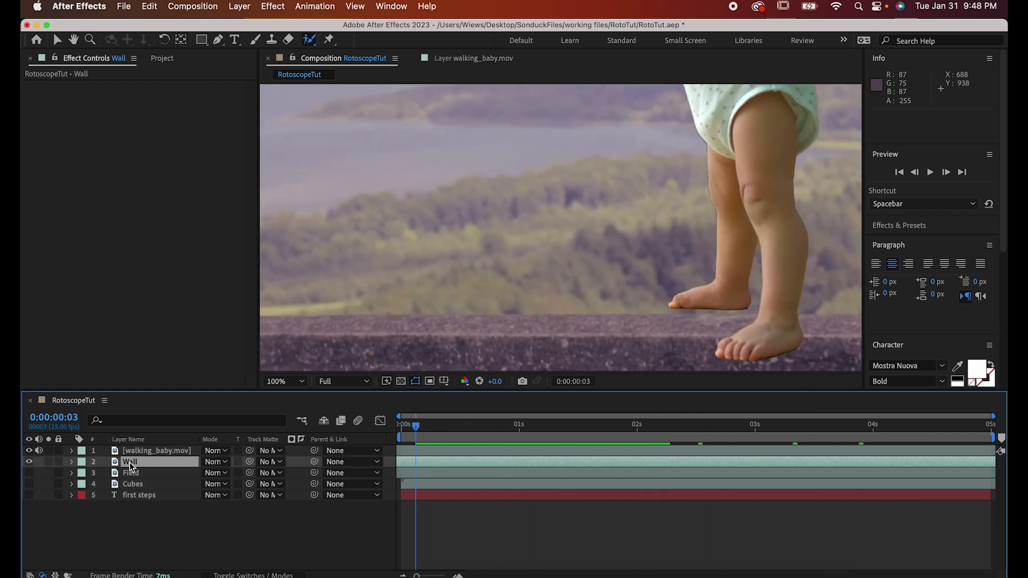
- Place the Wall layer below a visible Field layer and preview the baby walking over the Field background from 0:00:00:03
{"action": "left_click_drag", "start_coordinate": [130, 468], "coordinate": [132, 479]}
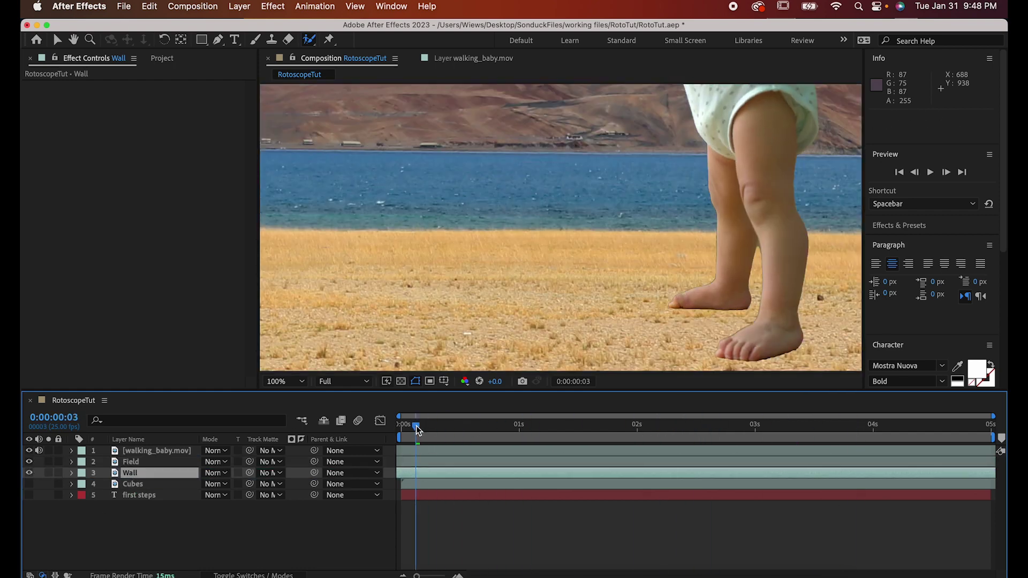
{"action": "key", "text": "space"}
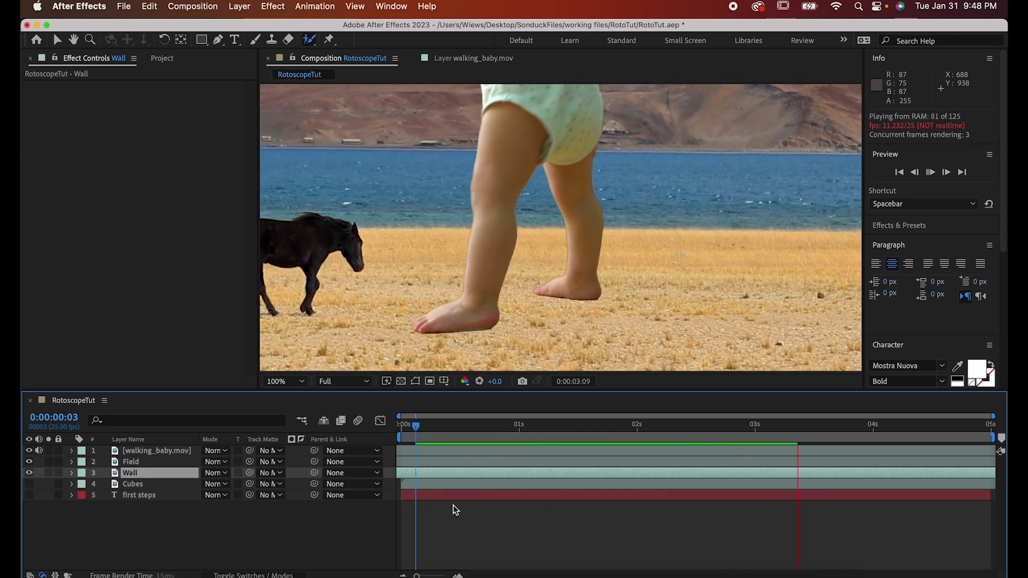
{"action": "key", "text": "space"}
- Move the Field and Wall layers together to the bottom of the layer stack and hide both
{"action": "left_click", "coordinate": [140, 463], "text": "shift"}
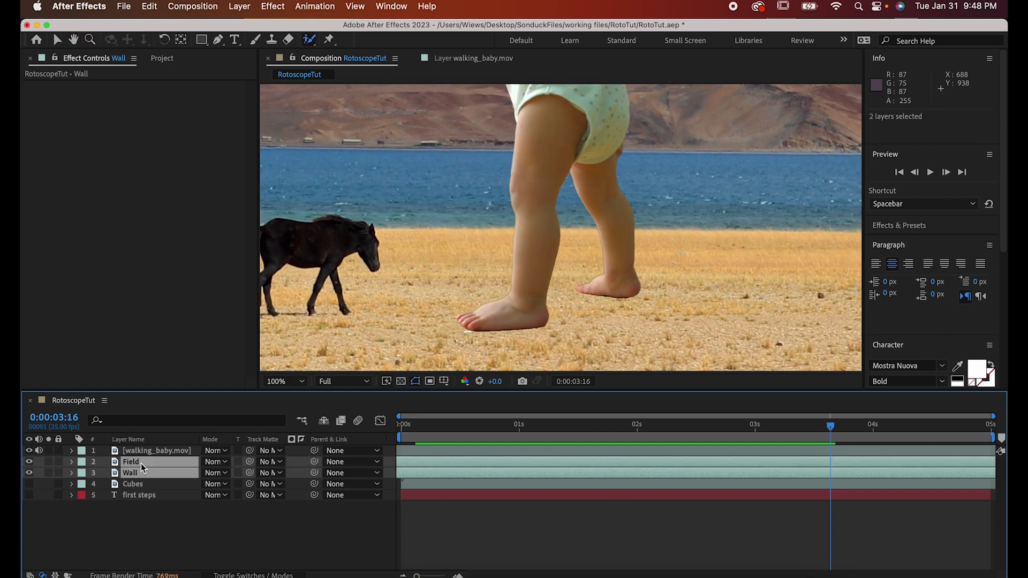
{"action": "left_click_drag", "start_coordinate": [140, 464], "coordinate": [140, 503]}
{"action": "left_click_drag", "start_coordinate": [29, 483], "coordinate": [30, 495]}
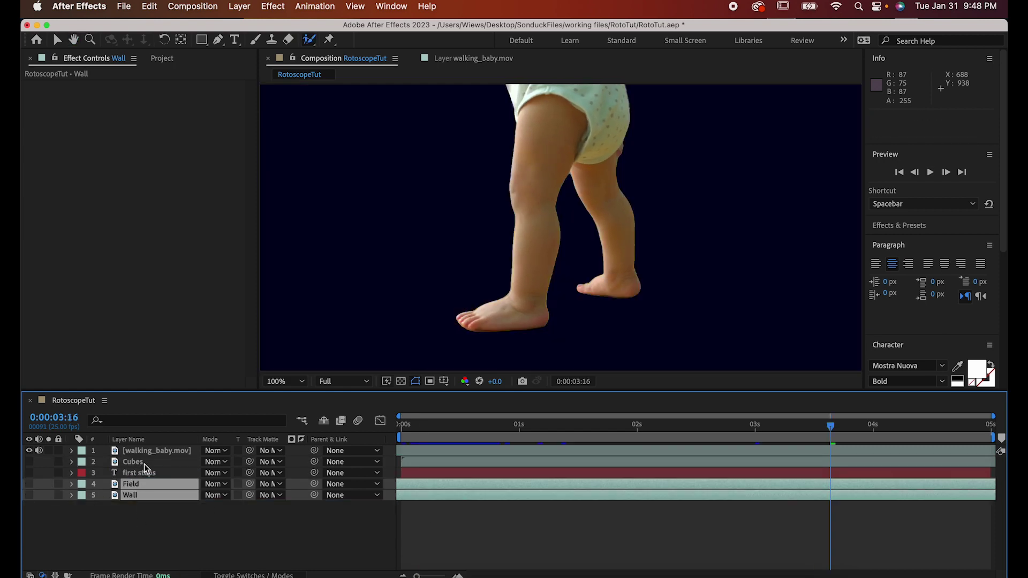
- Place the Cubes layer above walking_baby.mov, make it visible and preview its animation
{"action": "left_click", "coordinate": [144, 463]}
{"action": "left_click_drag", "start_coordinate": [134, 463], "coordinate": [134, 451]}
{"action": "left_click", "coordinate": [29, 450]}
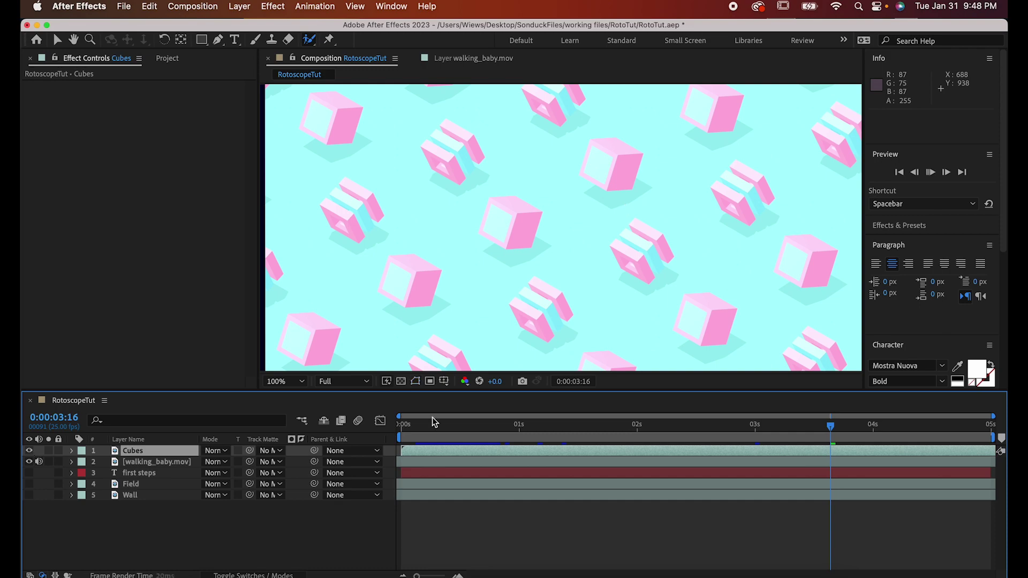
{"action": "key", "text": "space"}
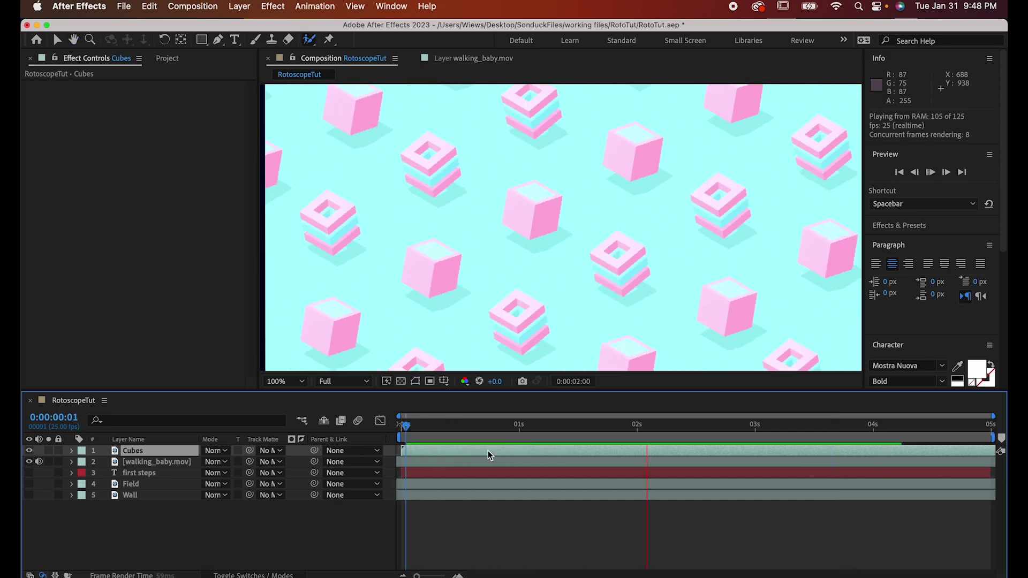
{"action": "key", "text": "space"}
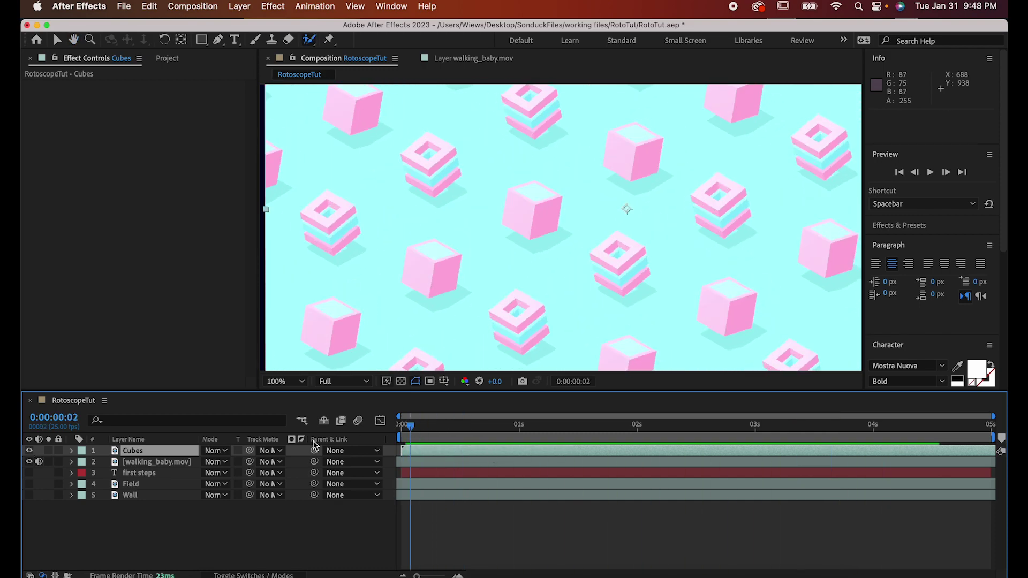
- Set the walking_baby.mov layer as the track matte of the Cubes layer and preview the composition
{"action": "left_click", "coordinate": [273, 454]}
{"action": "left_click", "coordinate": [335, 499]}
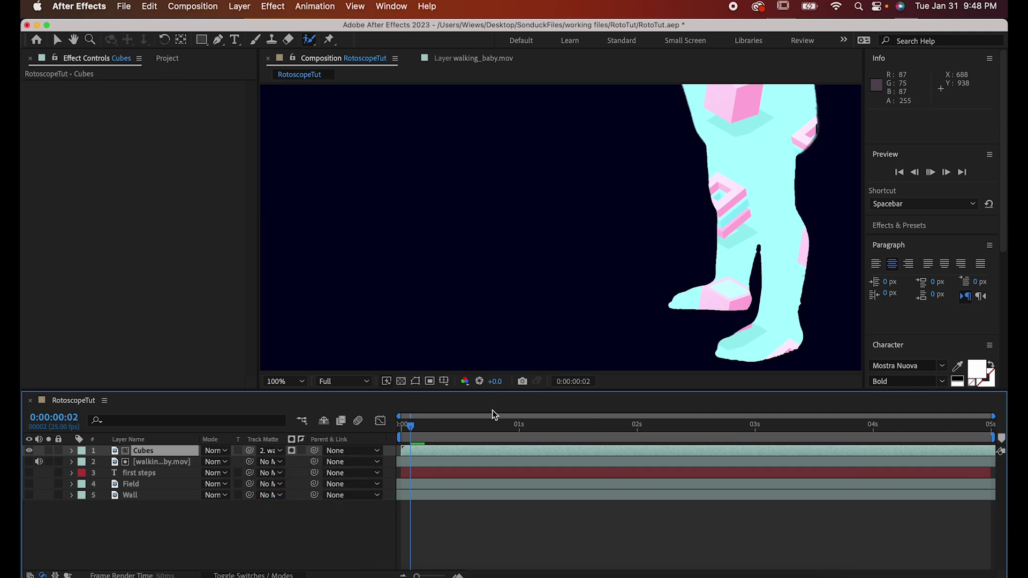
{"action": "key", "text": "space"}
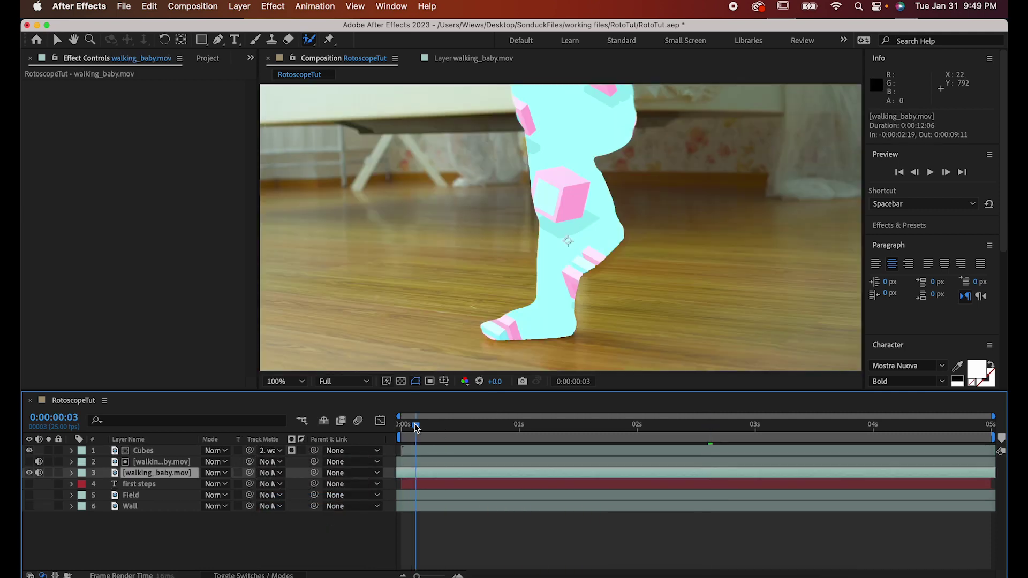
- Start the work area at 0:00:00:02 and preview the cube-filled baby silhouette over the original walking_baby.mov footage
{"action": "left_click_drag", "start_coordinate": [418, 426], "coordinate": [399, 427]}
{"action": "key", "text": "space"}
{"action": "key", "text": "space"}
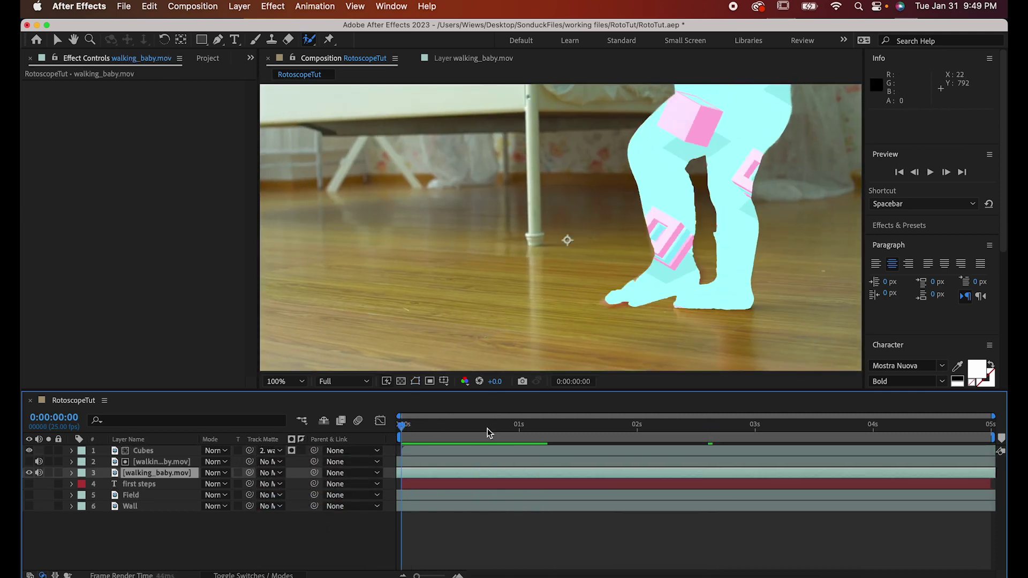
{"action": "left_click", "coordinate": [410, 428]}
{"action": "key", "text": "b"}
{"action": "key", "text": "space"}
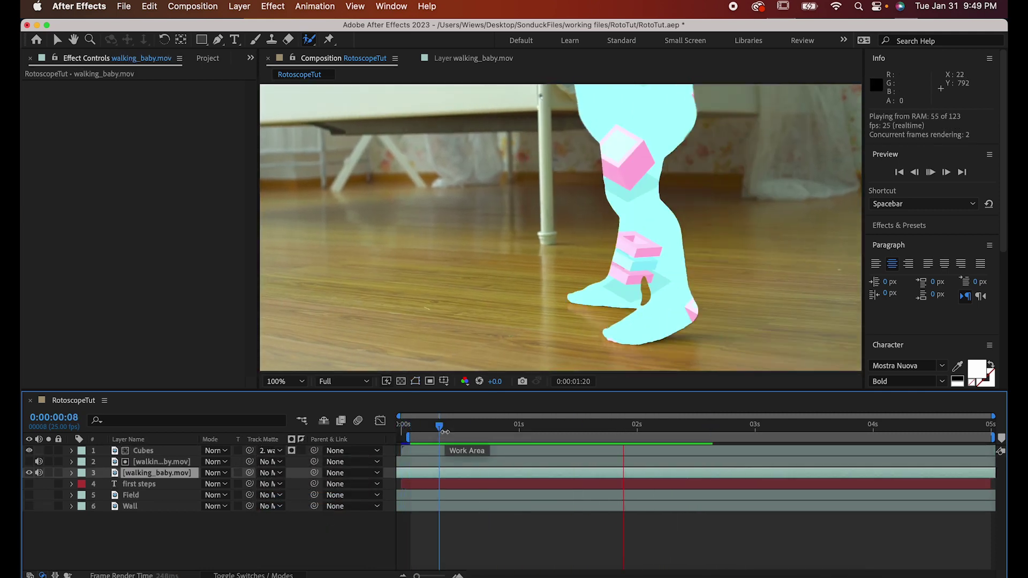
{"action": "left_click", "coordinate": [410, 429]}
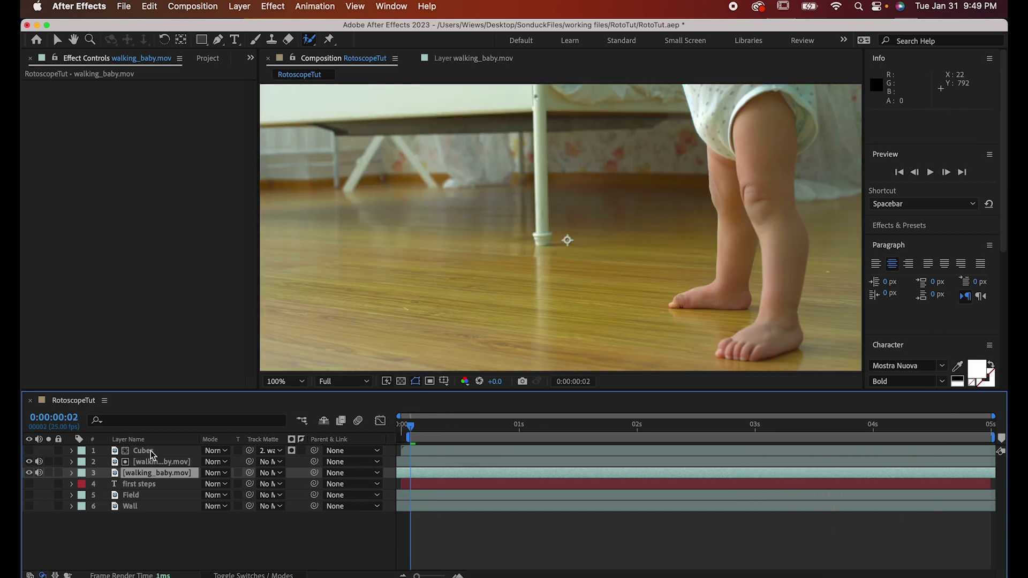
- Send the hidden Cubes layer to the bottom of the stack and select the upper, rotoscoped walking_baby.mov layer
{"action": "left_click", "coordinate": [151, 455]}
{"action": "key", "text": "super+shift+bracketleft"}
{"action": "left_click", "coordinate": [163, 458]}
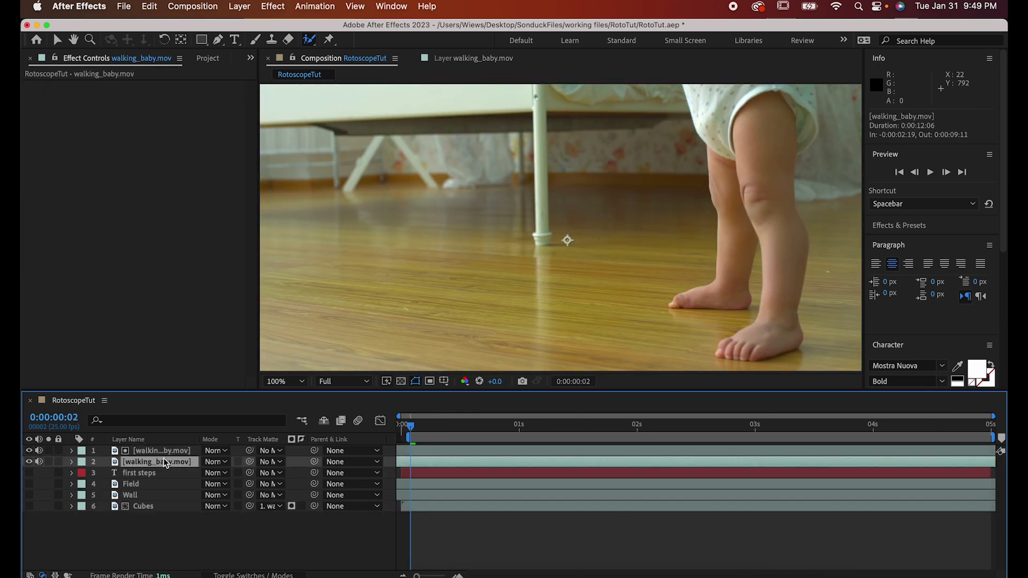
{"action": "left_click", "coordinate": [163, 450]}
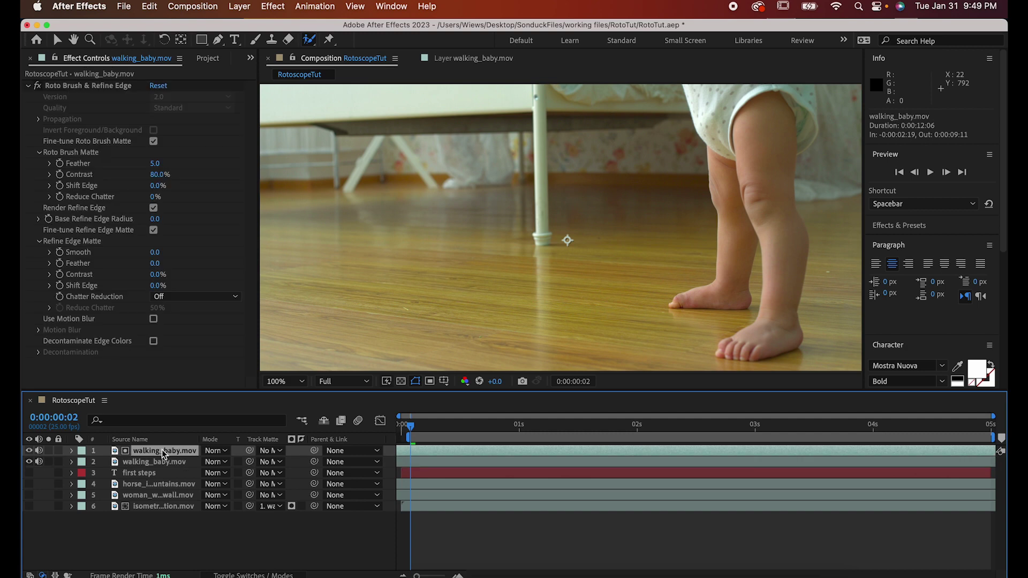
{"action": "left_click", "coordinate": [161, 474]}
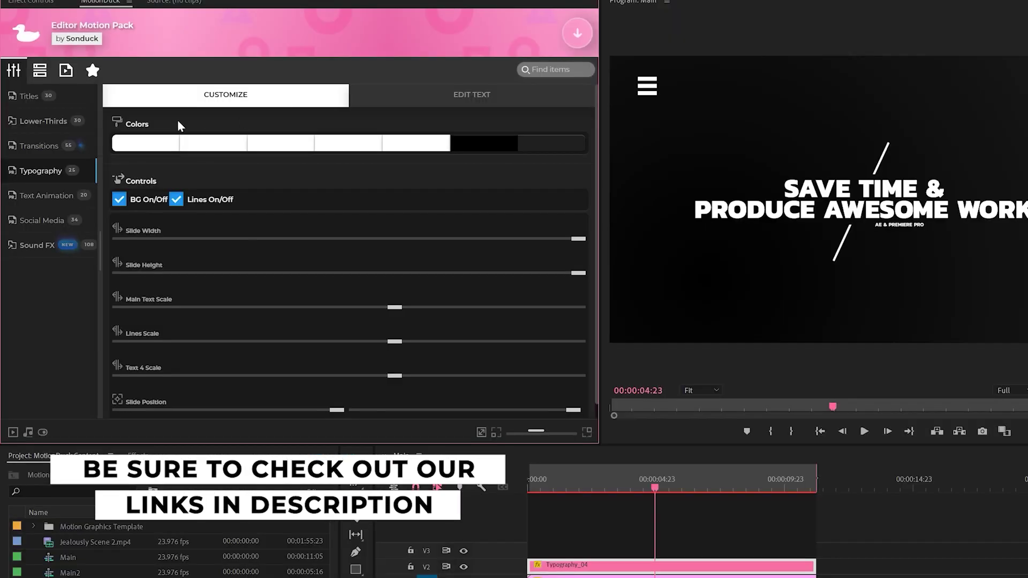
- Switch to the Editor Motion Pack in Premiere Pro and open the first colour of the typography template for editing
{"action": "left_click", "coordinate": [170, 144]}
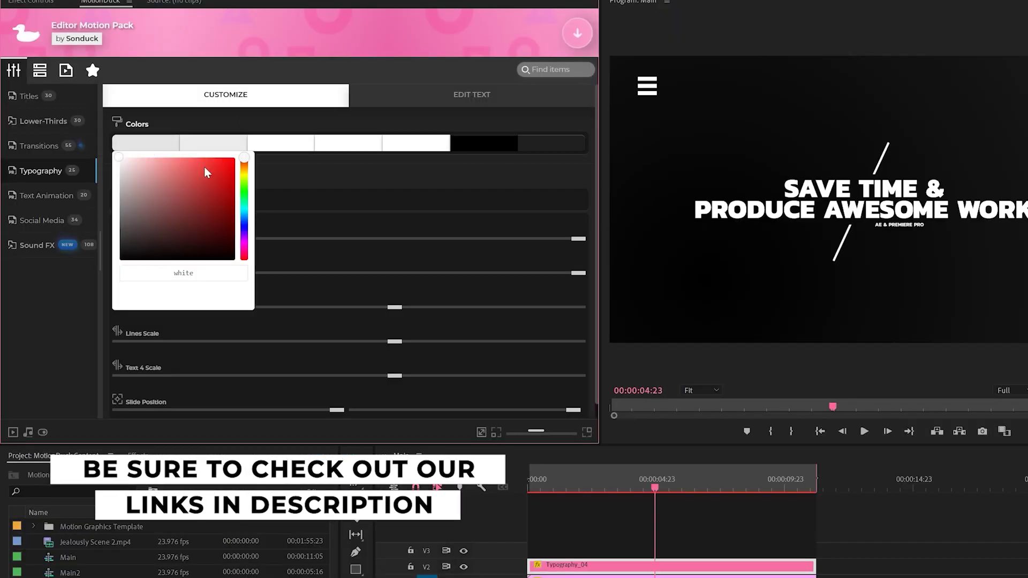